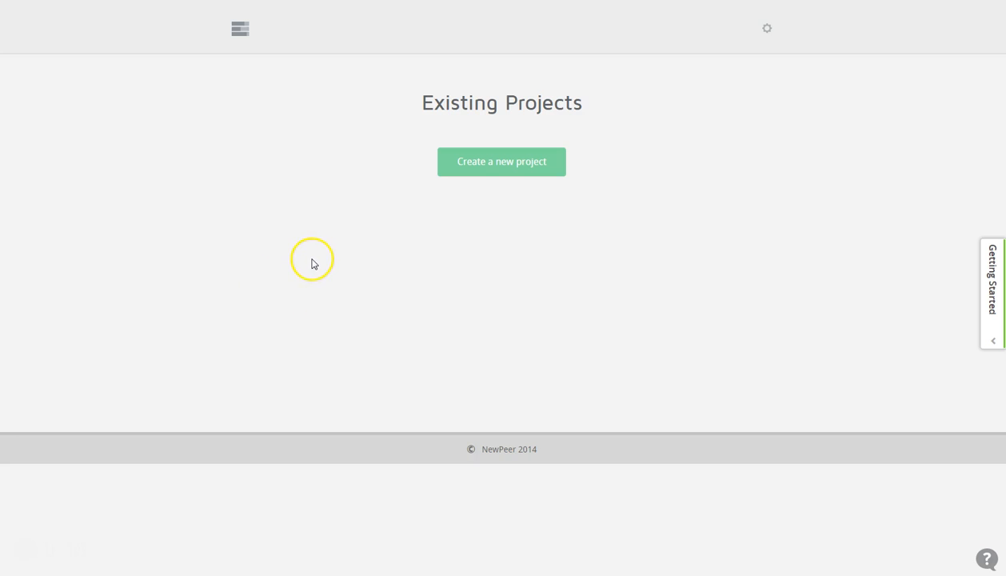
Start a new project and title it "New Client Project".
{"action": "left_click", "coordinate": [769, 30]}
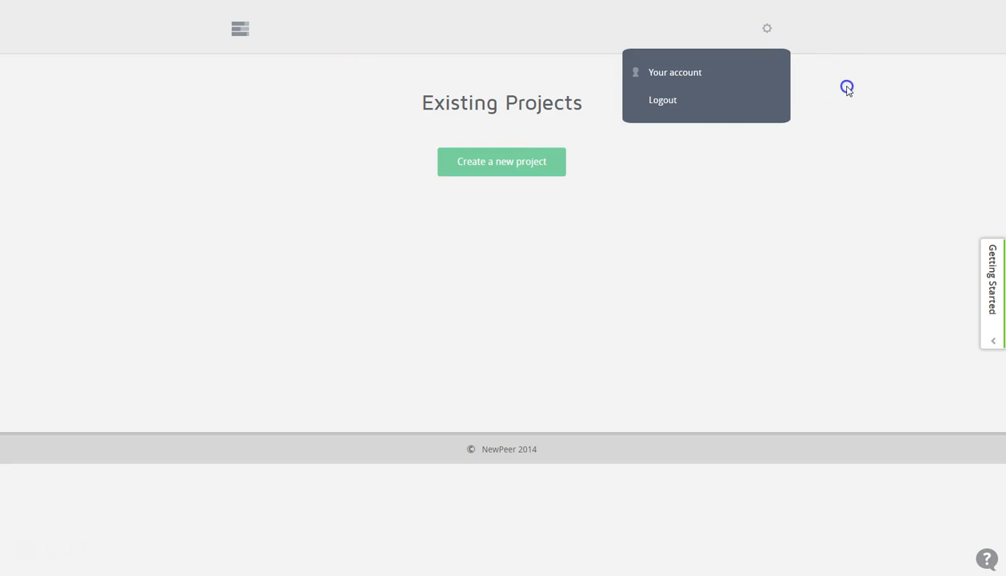
{"action": "left_click", "coordinate": [498, 166]}
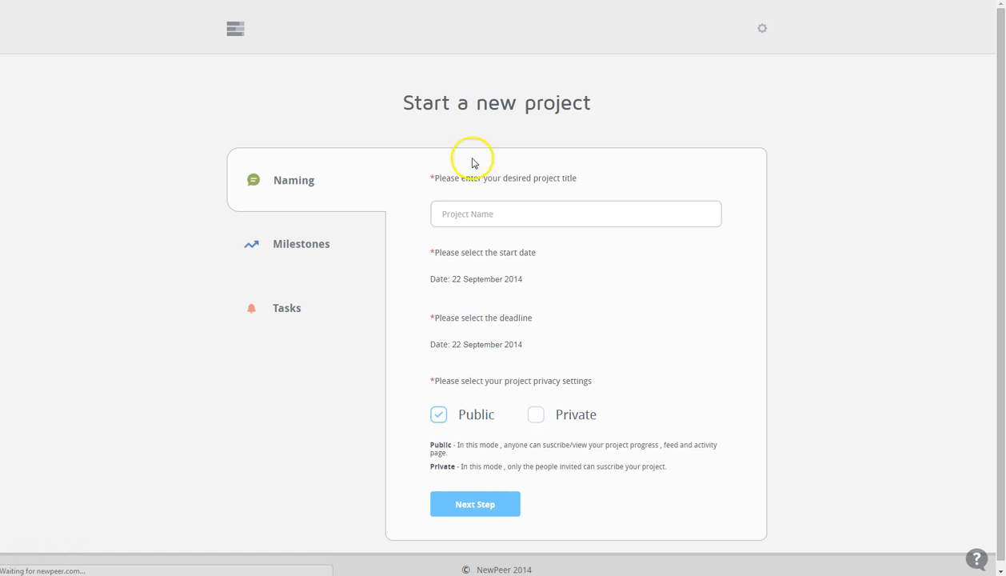
{"action": "left_click", "coordinate": [457, 214]}
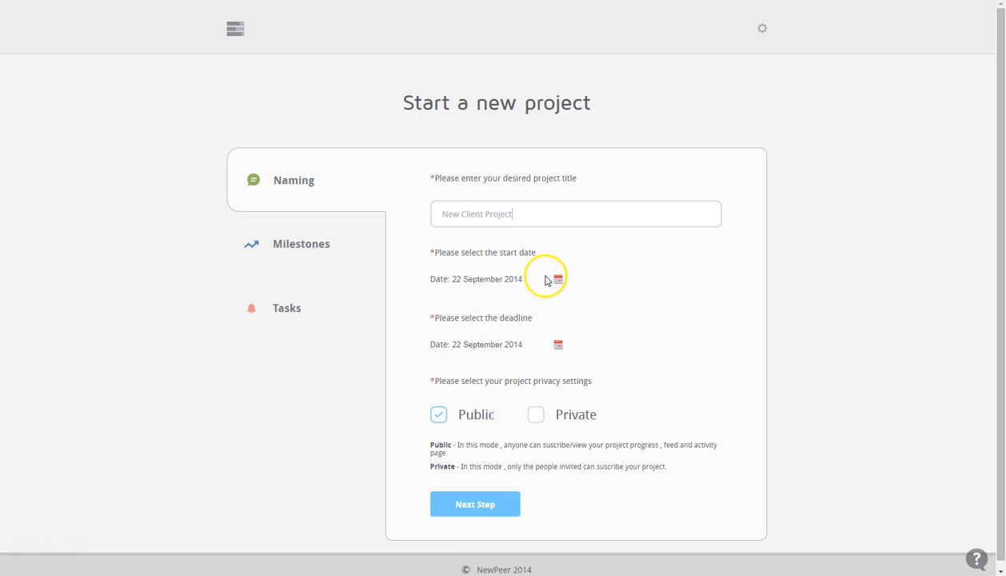
Set the project deadline to 27 September 2014, choose Public privacy, and submit the naming details.
{"action": "left_click", "coordinate": [558, 345]}
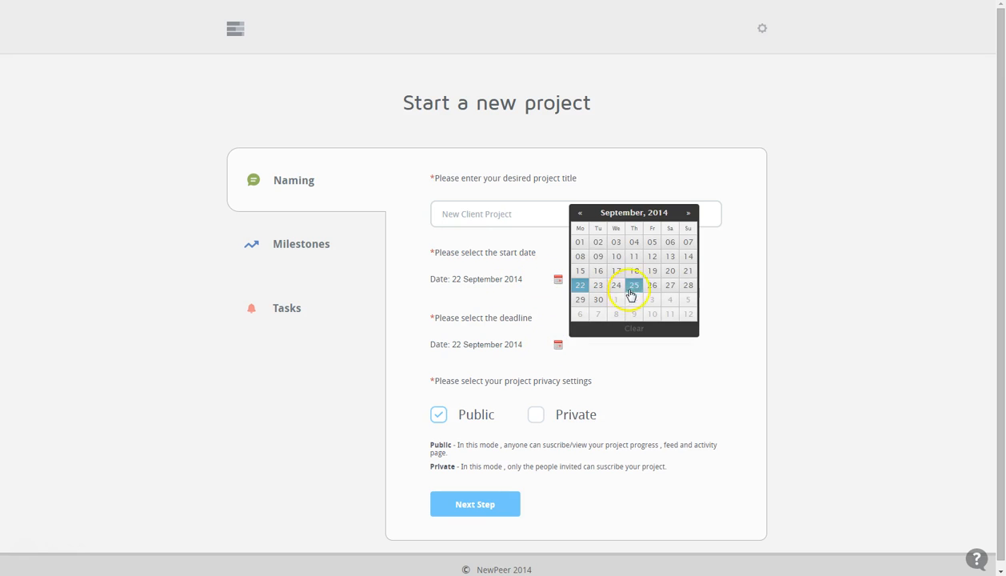
{"action": "left_click", "coordinate": [670, 288]}
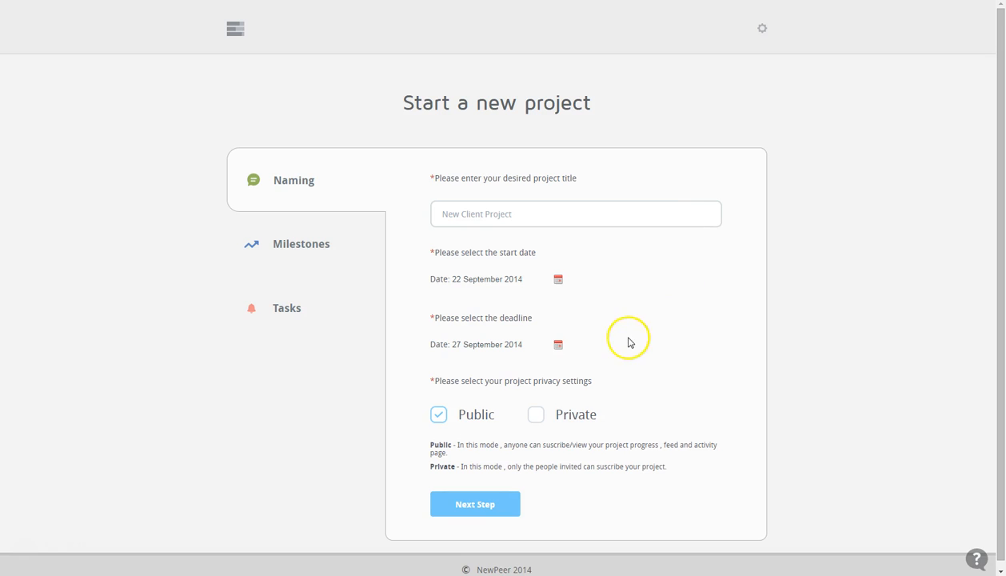
{"action": "scroll", "coordinate": [624, 336], "scroll_direction": "down", "scroll_amount": 1}
{"action": "left_click", "coordinate": [442, 408]}
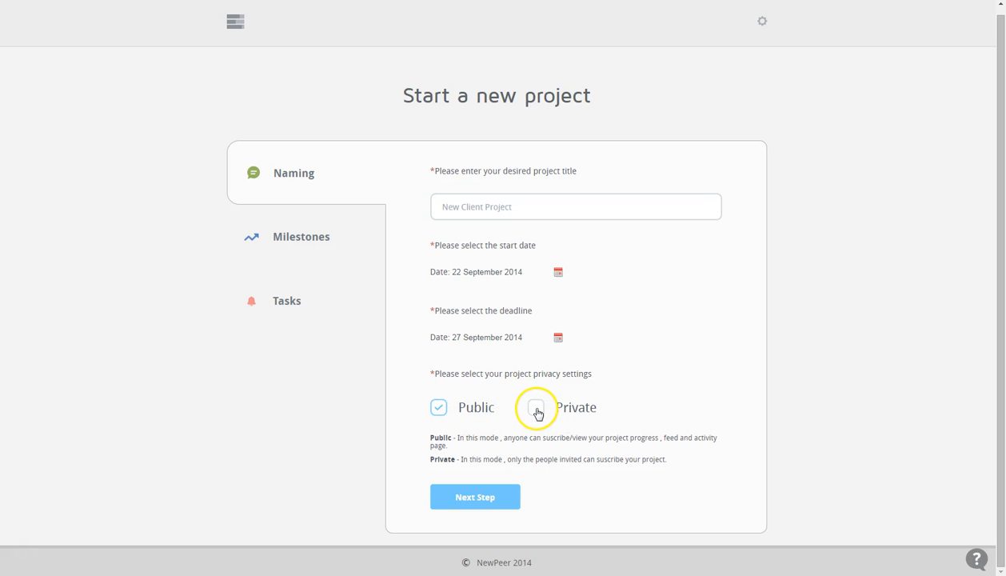
{"action": "left_click", "coordinate": [492, 493]}
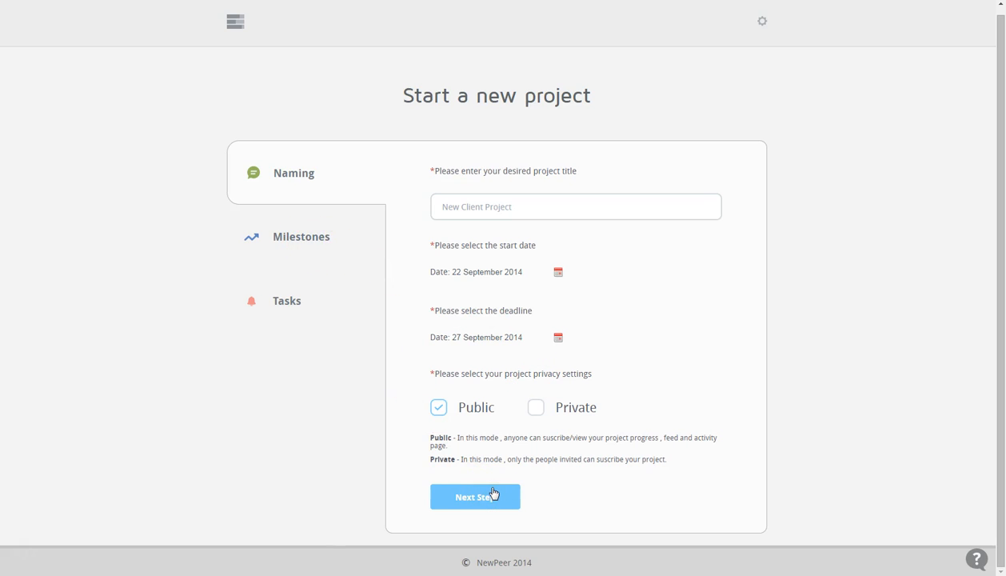
Add a milestone titled "First Draft" to the project with a deadline of 24 September 2014.
{"action": "left_click", "coordinate": [316, 246]}
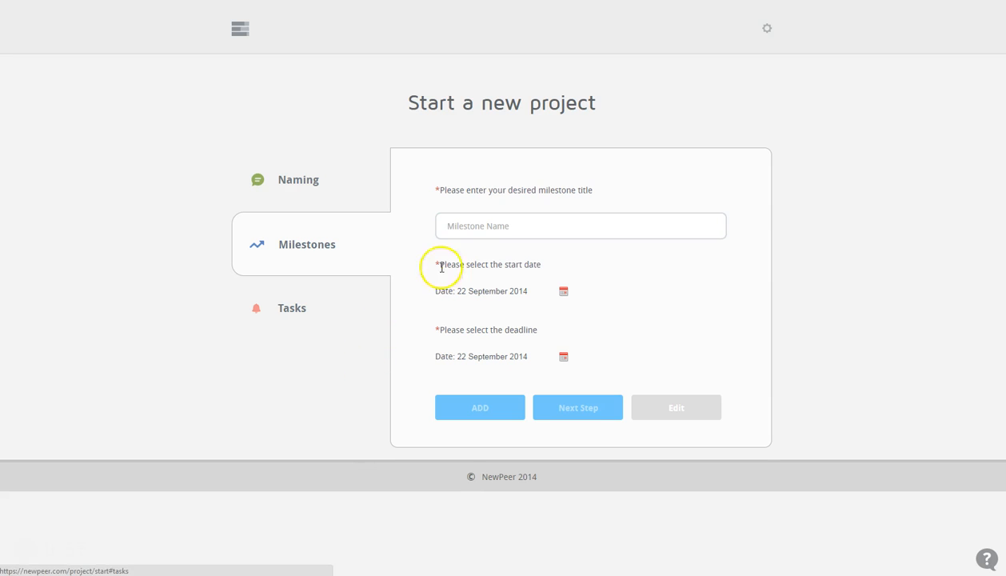
{"action": "left_click", "coordinate": [477, 229]}
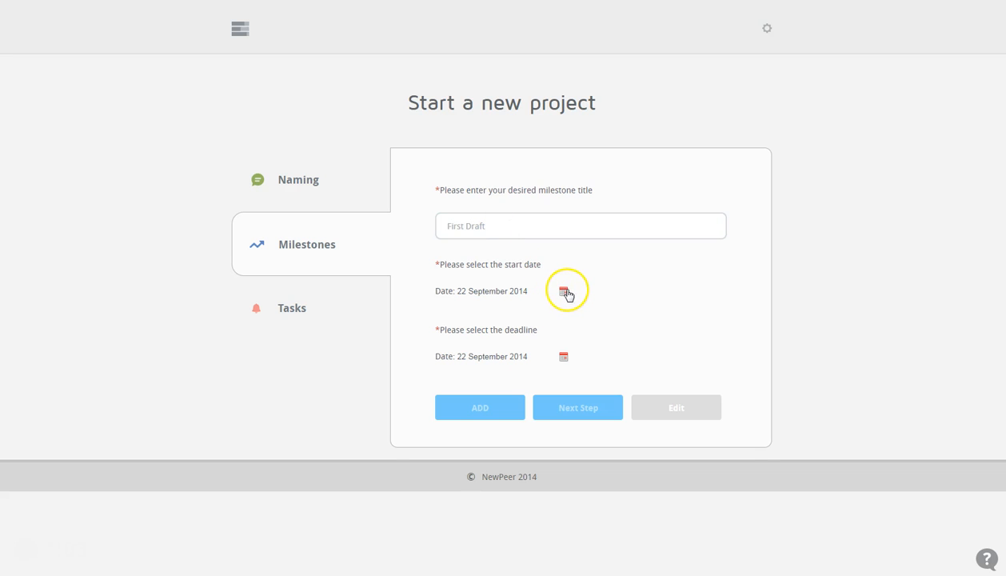
{"action": "left_click", "coordinate": [564, 357]}
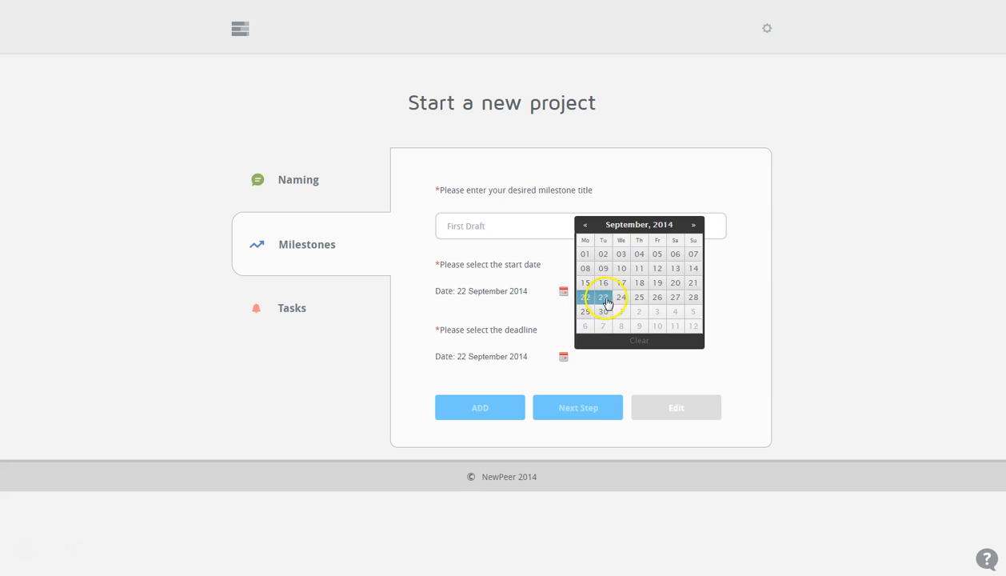
{"action": "left_click", "coordinate": [621, 297]}
{"action": "left_click", "coordinate": [488, 408]}
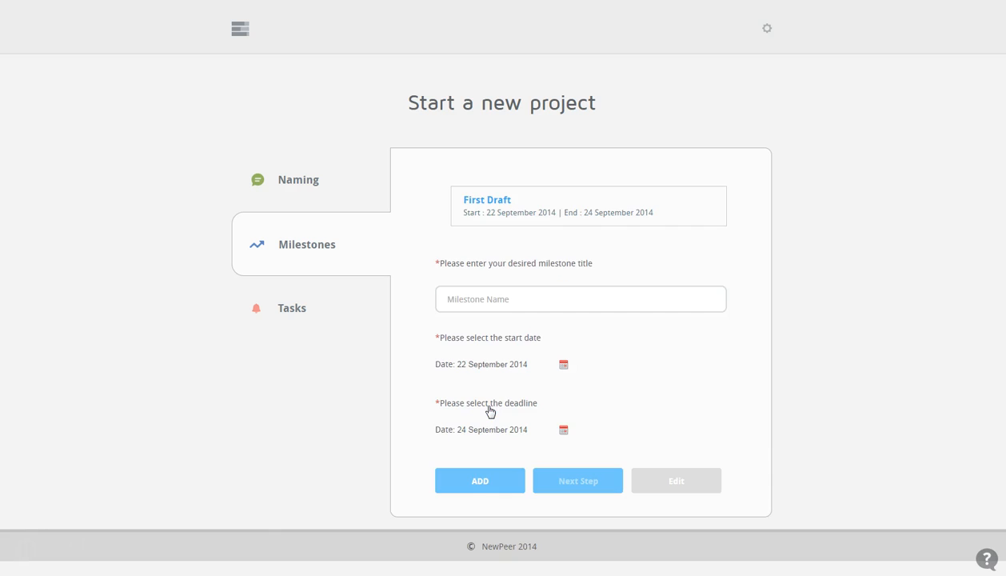
Title the second milestone "Second Draft".
{"action": "left_click", "coordinate": [477, 302]}
{"action": "type", "text": "Se"}
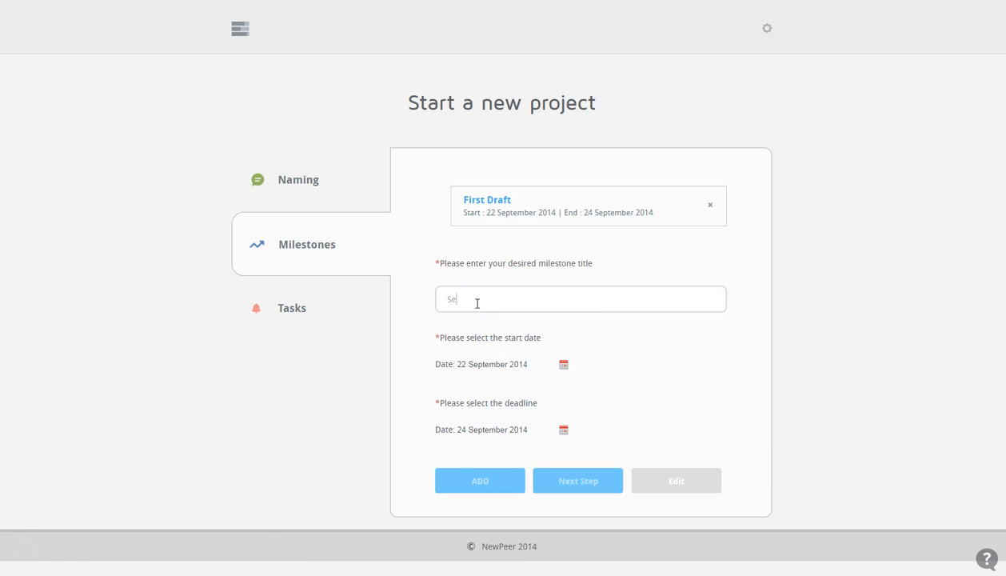
{"action": "type", "text": "cond Draft"}
Try to add the Second Draft milestone with start date 24 September 2014 and deadline 25 September 2014.
{"action": "left_click", "coordinate": [563, 364]}
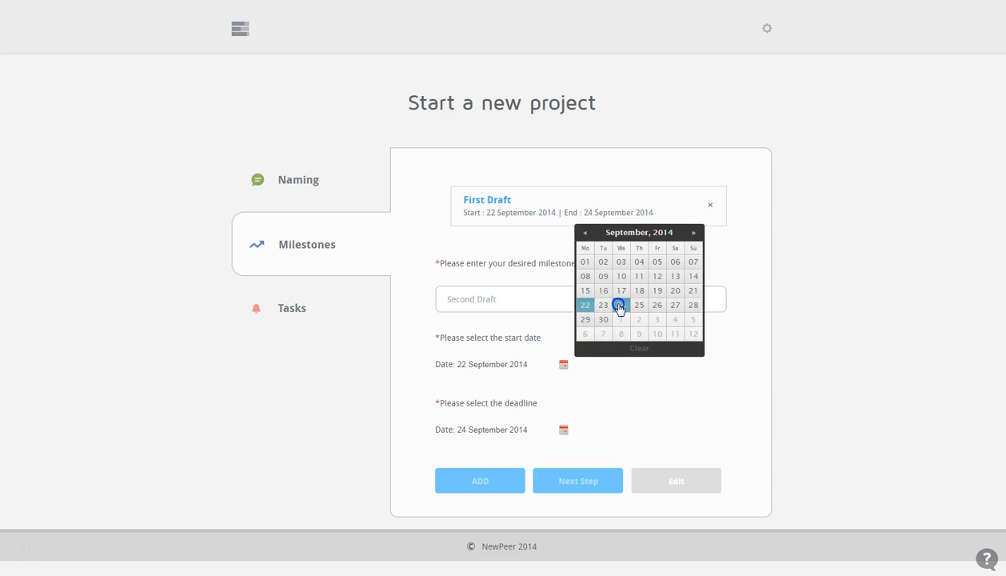
{"action": "left_click", "coordinate": [621, 305]}
{"action": "left_click", "coordinate": [563, 429]}
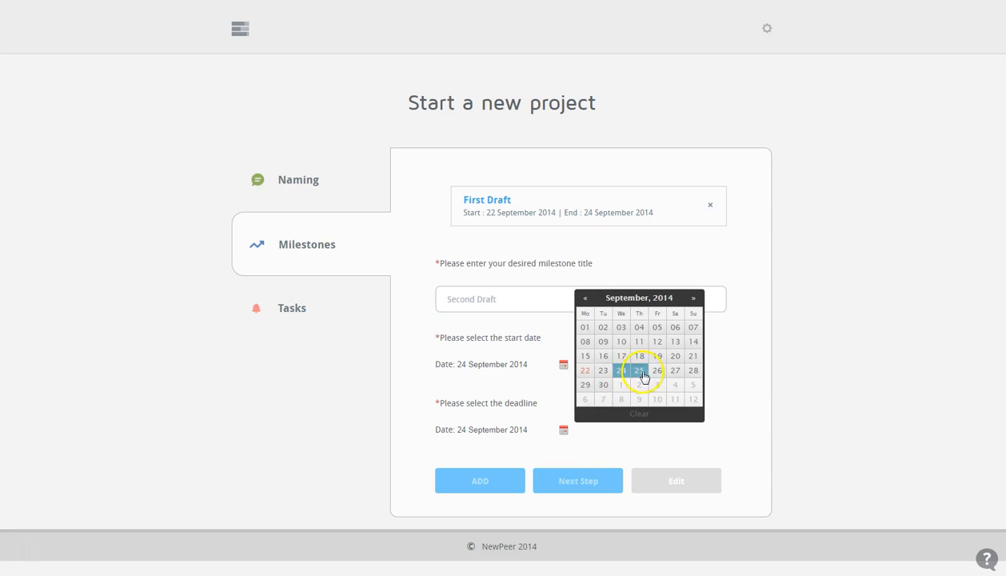
{"action": "left_click", "coordinate": [639, 371]}
{"action": "left_click", "coordinate": [492, 482]}
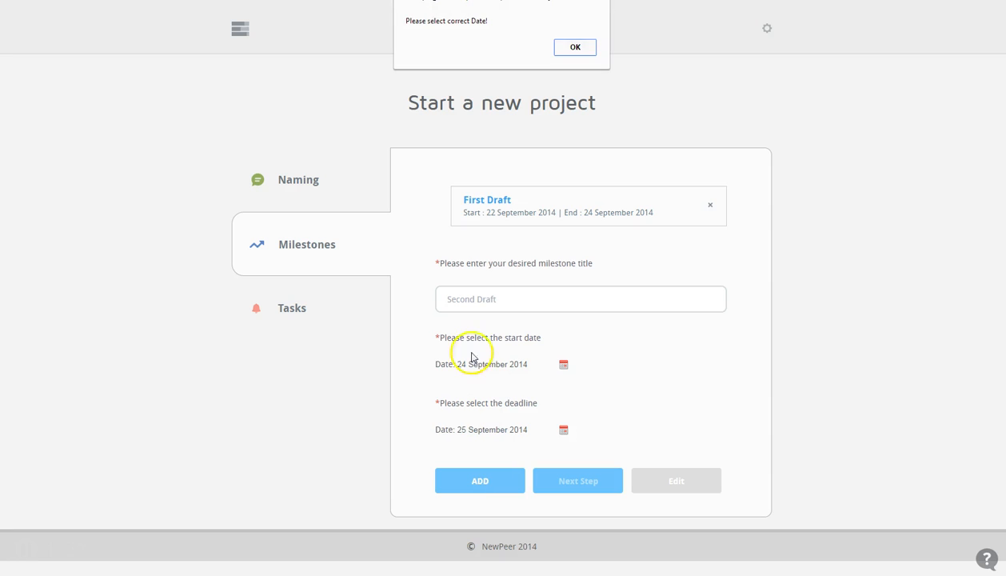
{"action": "left_click", "coordinate": [568, 48]}
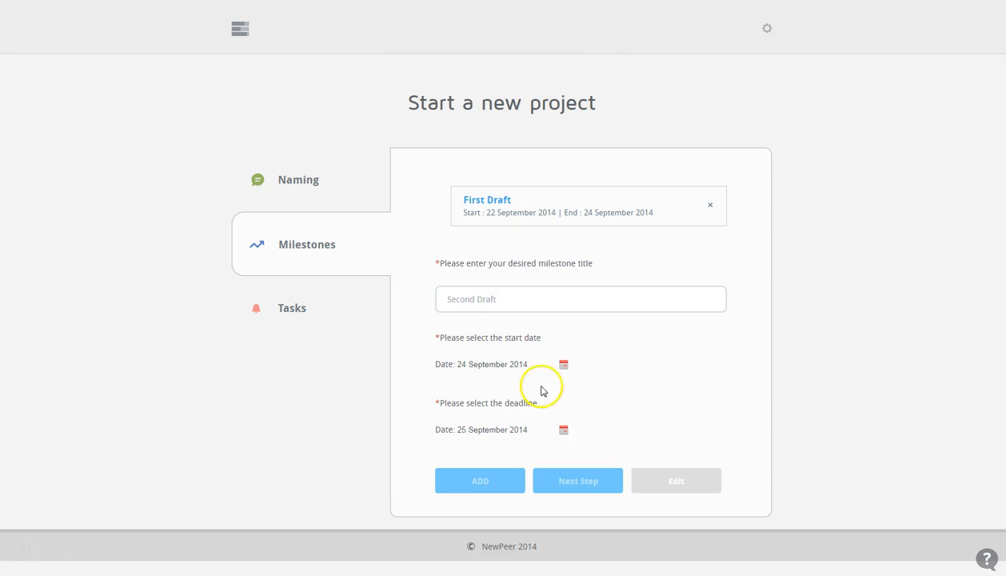
Reselect 24 September 2014 as the Second Draft start and 25 September 2014 as its deadline, and retry adding it.
{"action": "left_click", "coordinate": [564, 364]}
{"action": "left_click", "coordinate": [621, 305]}
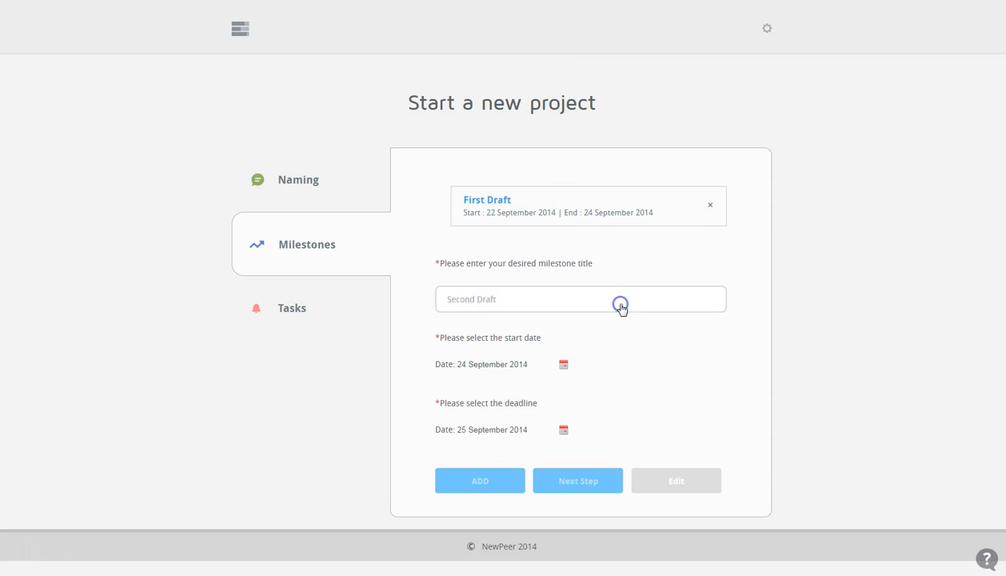
{"action": "left_click", "coordinate": [563, 429]}
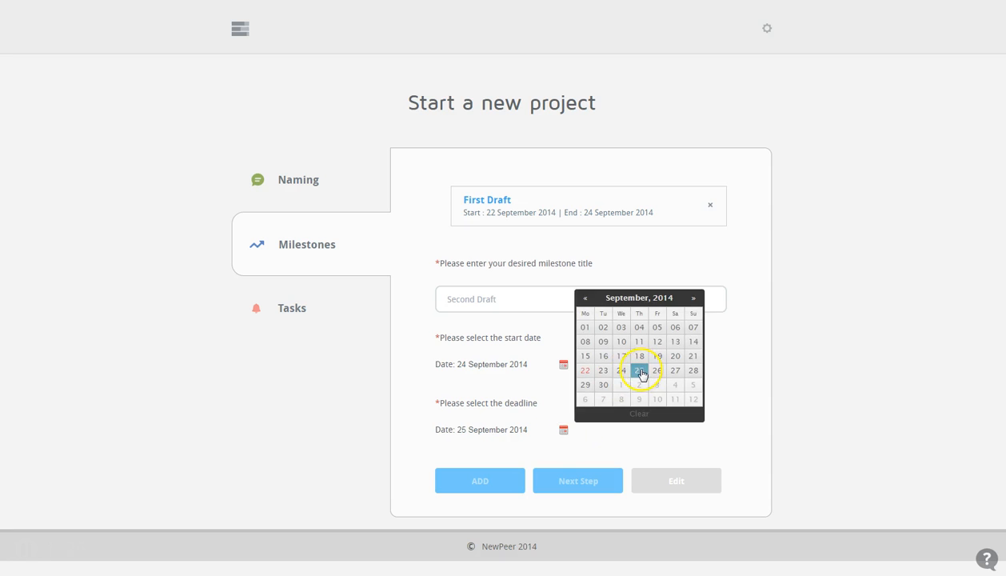
{"action": "left_click", "coordinate": [639, 372]}
{"action": "left_click", "coordinate": [491, 482]}
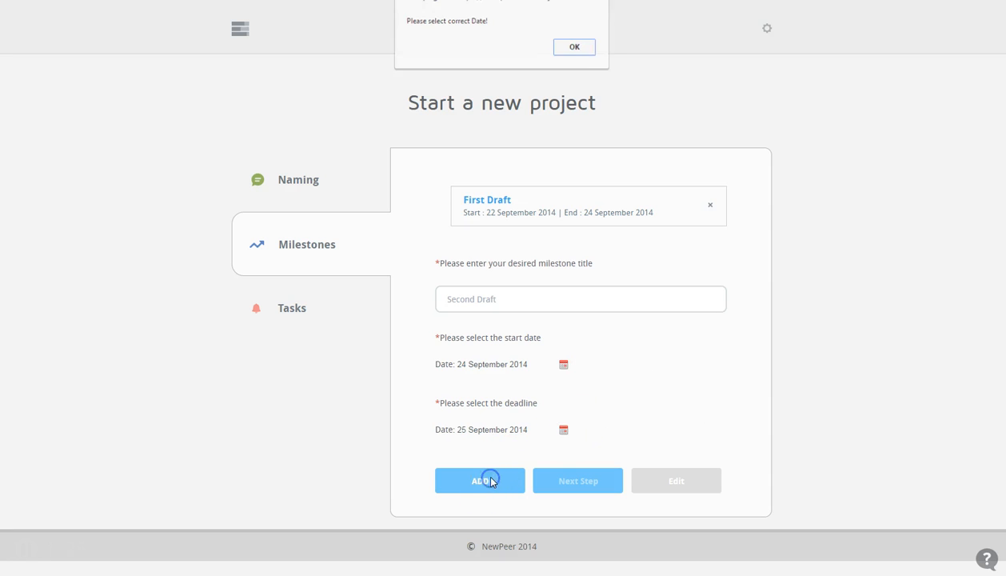
{"action": "left_click", "coordinate": [575, 48]}
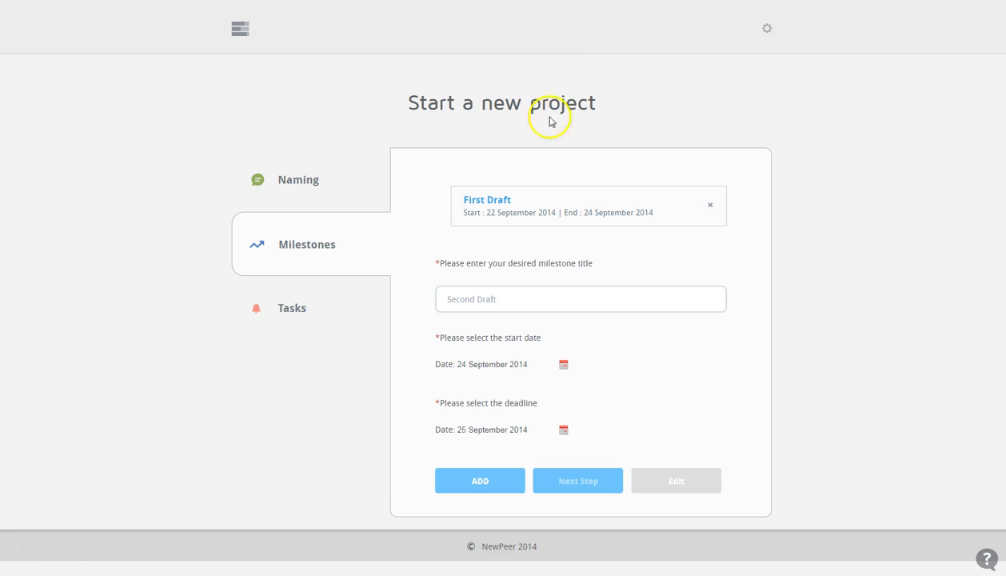
Try to add the Second Draft milestone with its start date moved to 23 September 2014.
{"action": "left_click", "coordinate": [563, 430]}
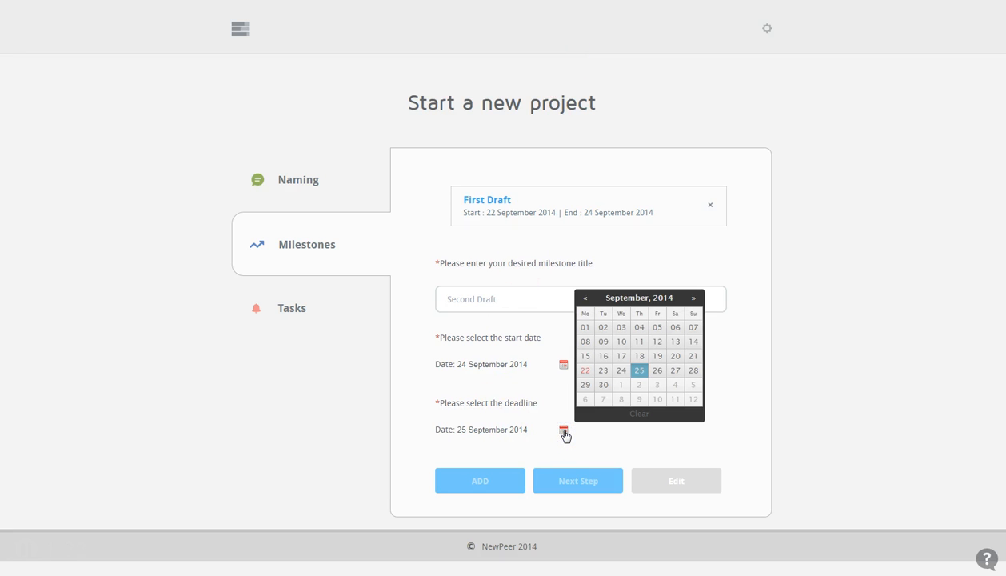
{"action": "left_click", "coordinate": [564, 363]}
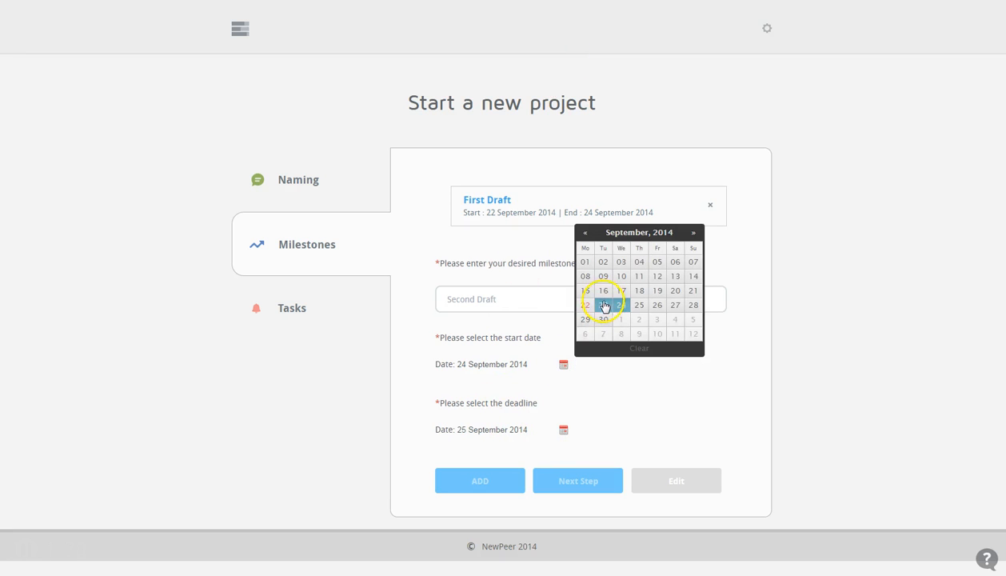
{"action": "left_click", "coordinate": [604, 305]}
{"action": "left_click", "coordinate": [495, 481]}
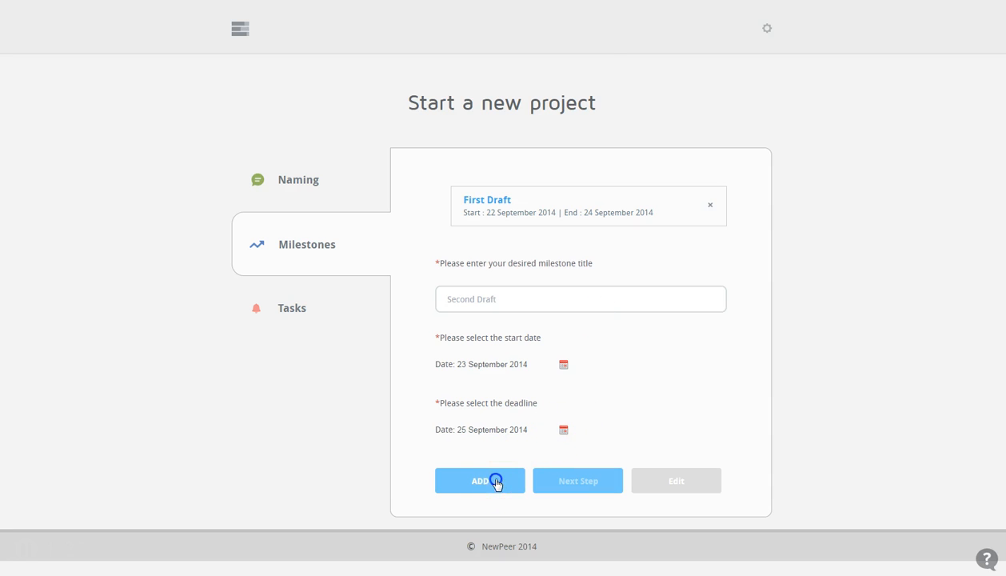
{"action": "left_click", "coordinate": [575, 48]}
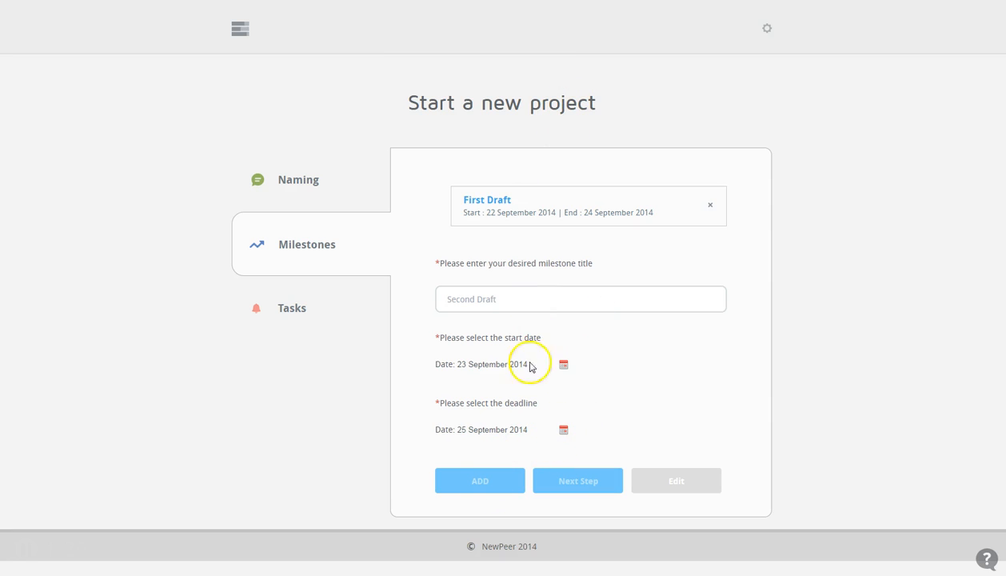
Try to add the Second Draft milestone with its deadline moved to 24 September 2014.
{"action": "left_click", "coordinate": [564, 429]}
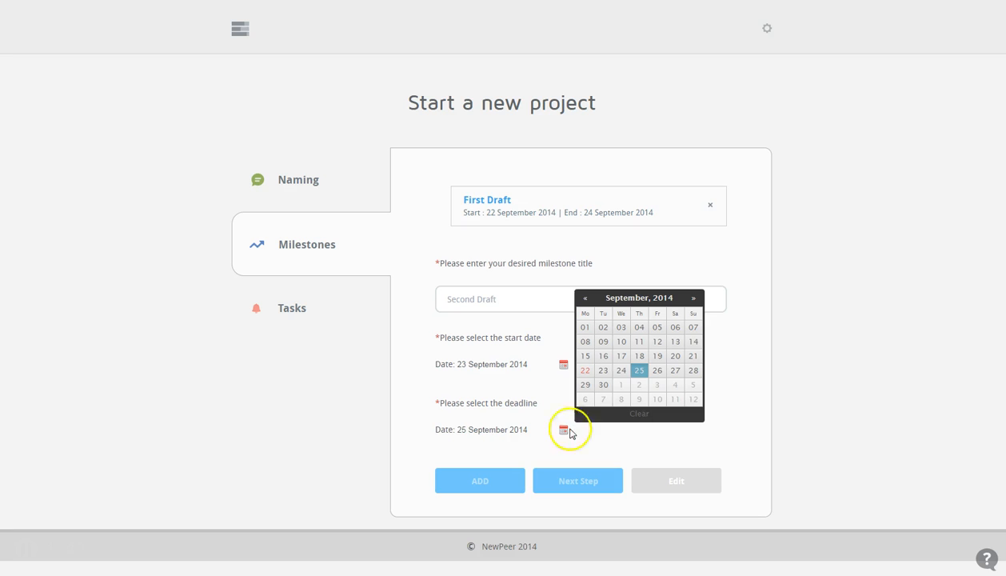
{"action": "left_click", "coordinate": [621, 371]}
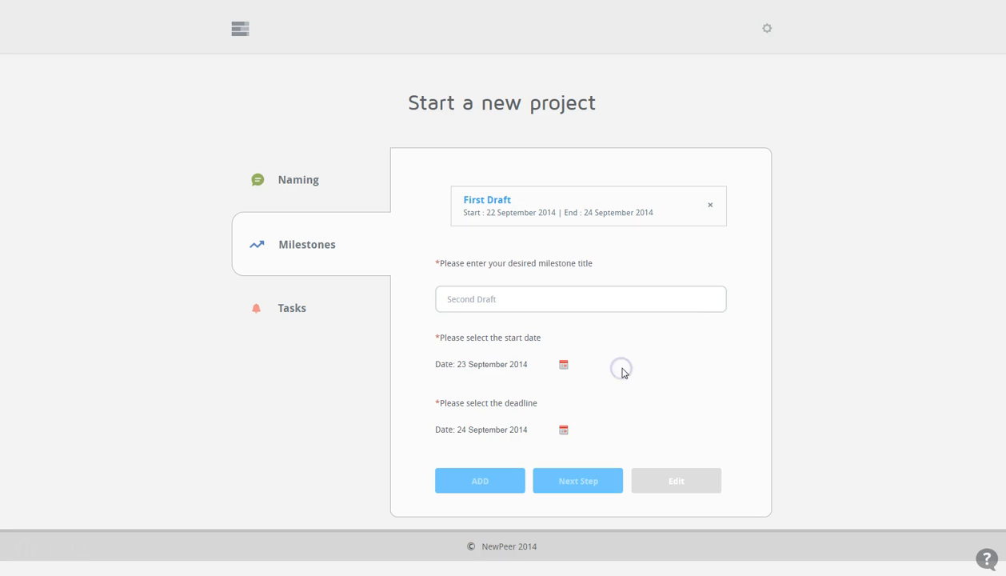
{"action": "left_click", "coordinate": [498, 478]}
{"action": "left_click", "coordinate": [575, 48]}
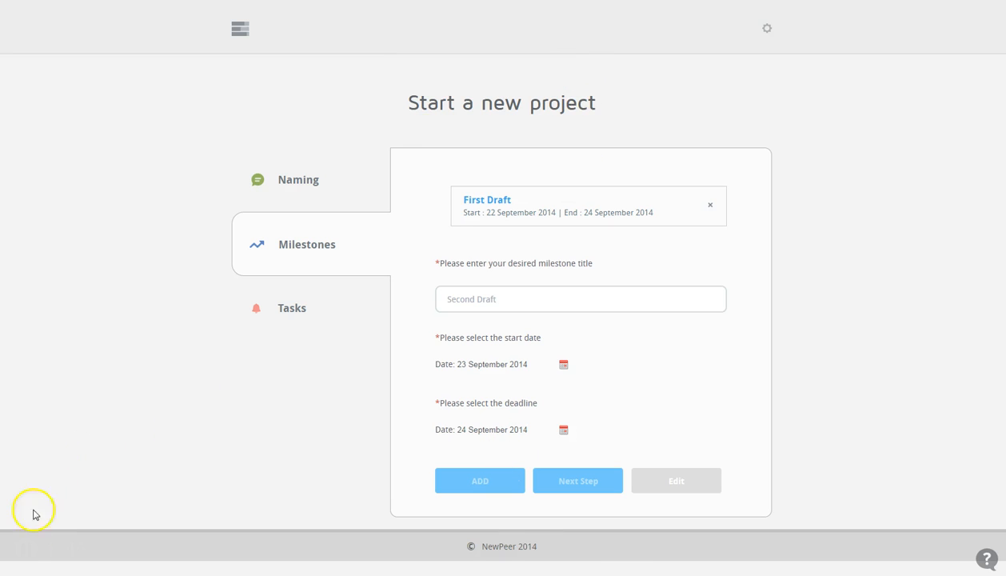
Title the third milestone "Final Draft" and try to add it with the dates already filled in.
{"action": "left_click", "coordinate": [470, 340]}
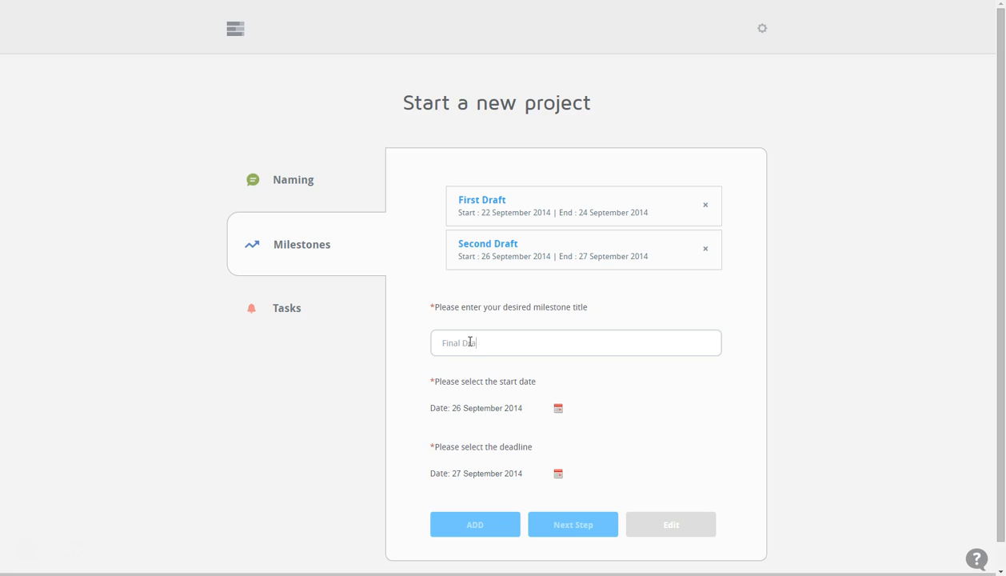
{"action": "left_click", "coordinate": [469, 347]}
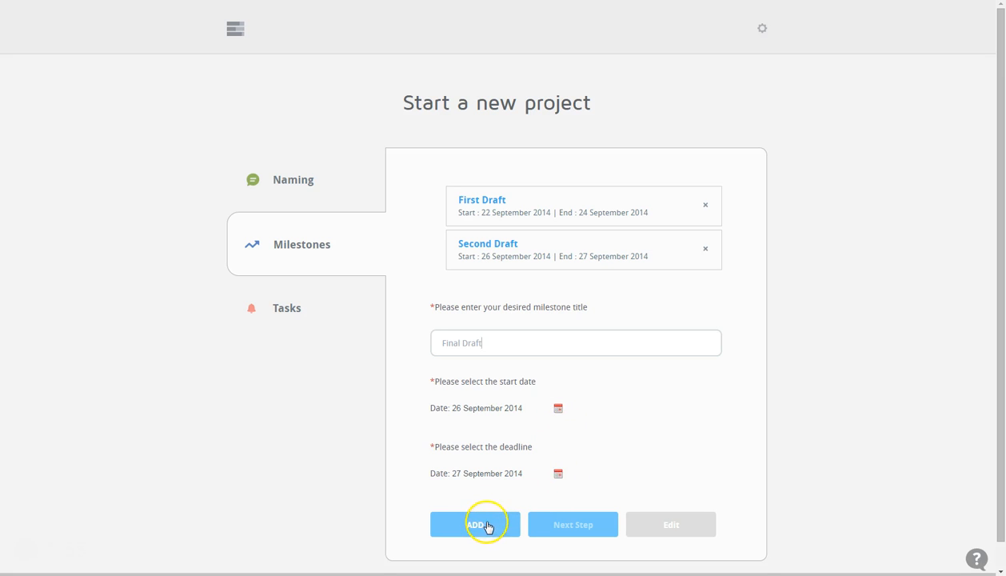
{"action": "left_click", "coordinate": [558, 475]}
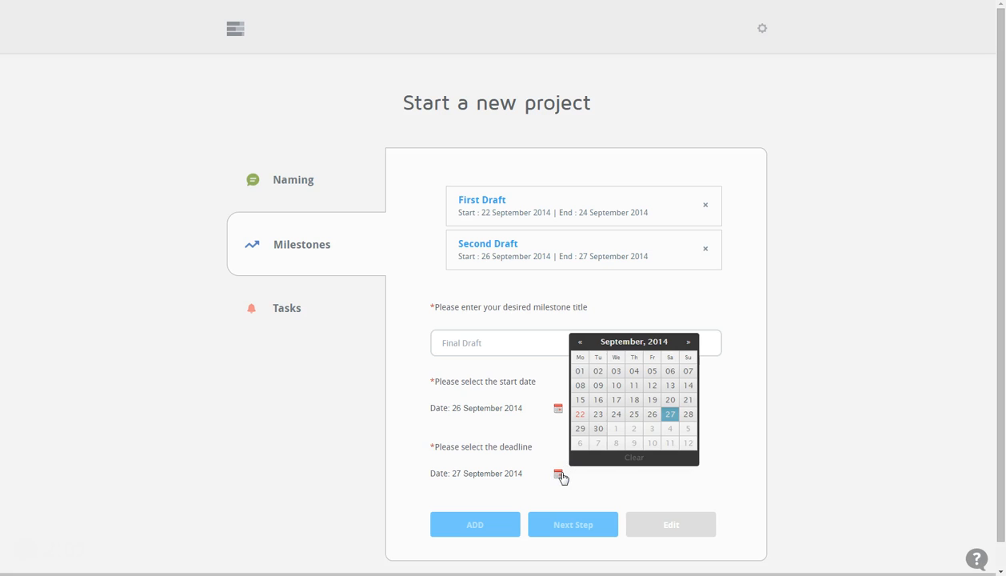
{"action": "left_click", "coordinate": [601, 473]}
{"action": "left_click", "coordinate": [473, 524]}
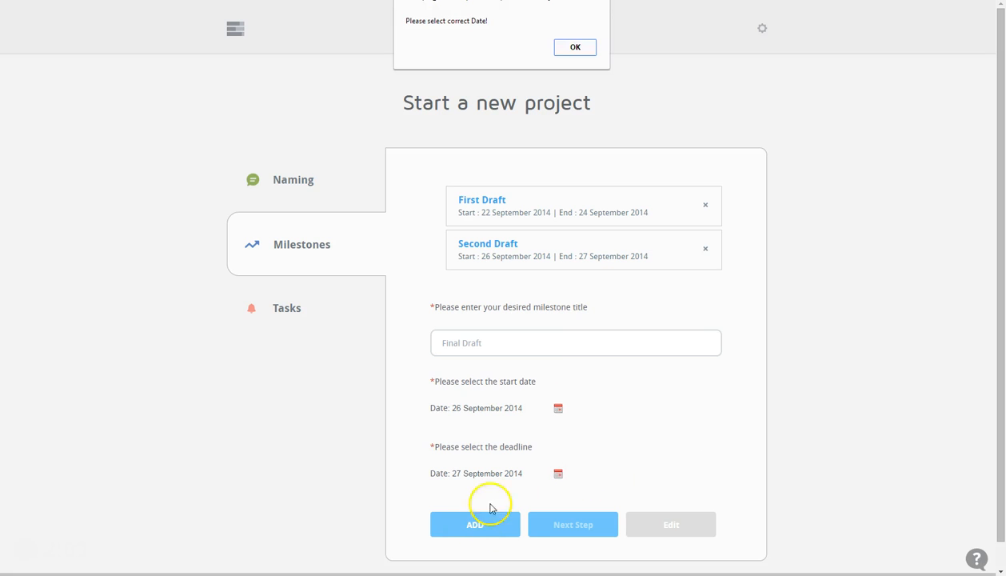
{"action": "left_click", "coordinate": [566, 47]}
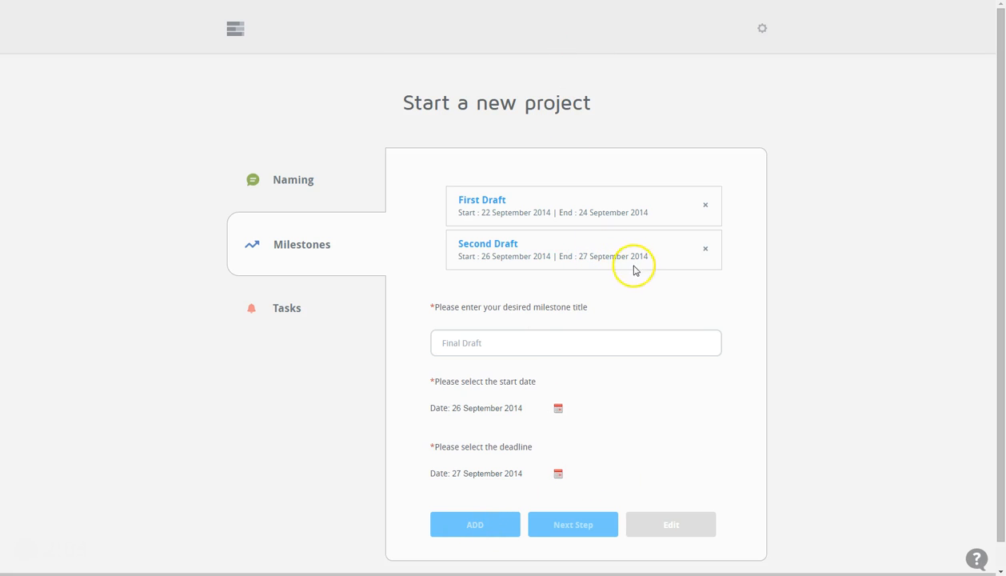
Try to add the Final Draft milestone with its start date set to 25 September 2014.
{"action": "left_click", "coordinate": [559, 408]}
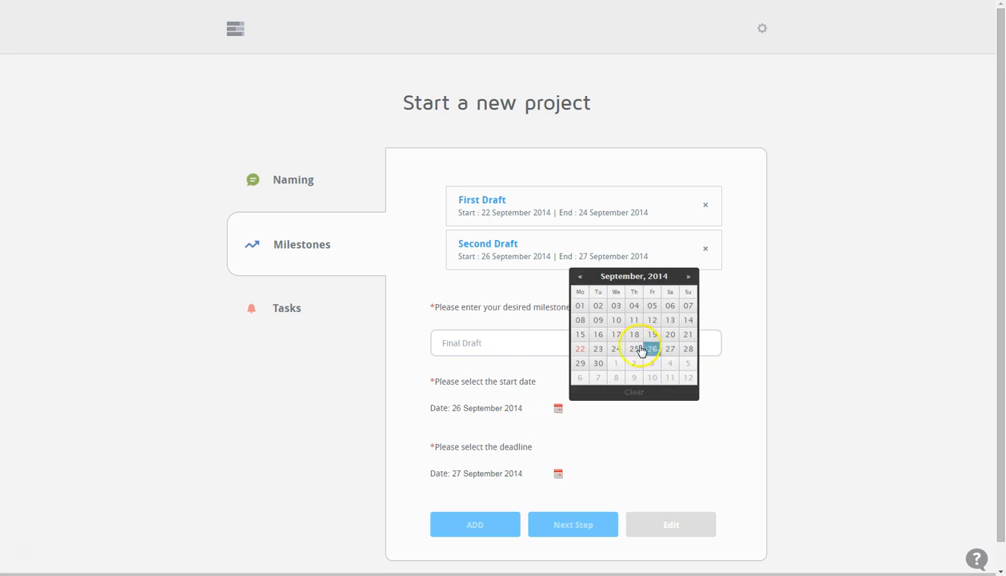
{"action": "left_click", "coordinate": [634, 349]}
{"action": "left_click", "coordinate": [496, 520]}
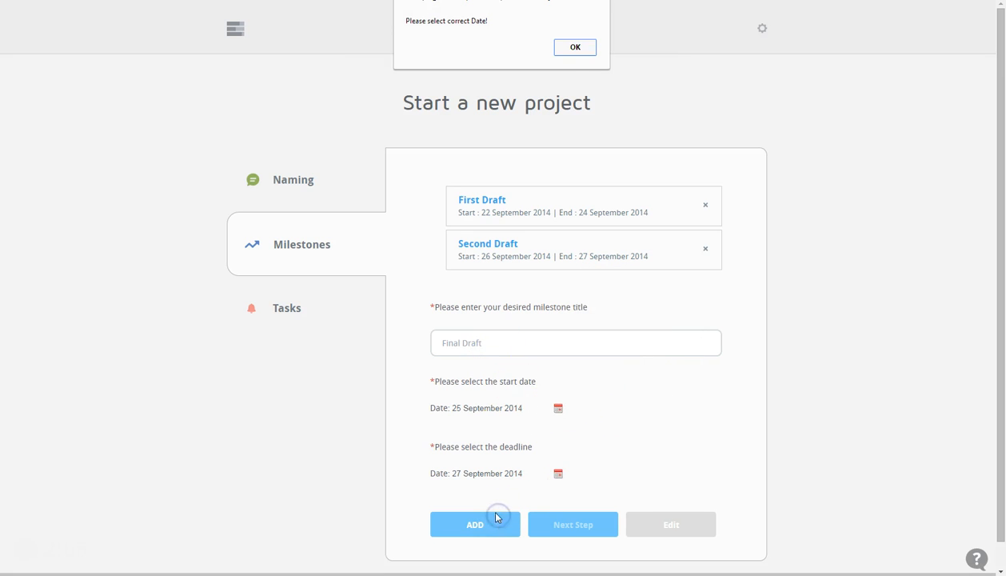
{"action": "left_click", "coordinate": [575, 48]}
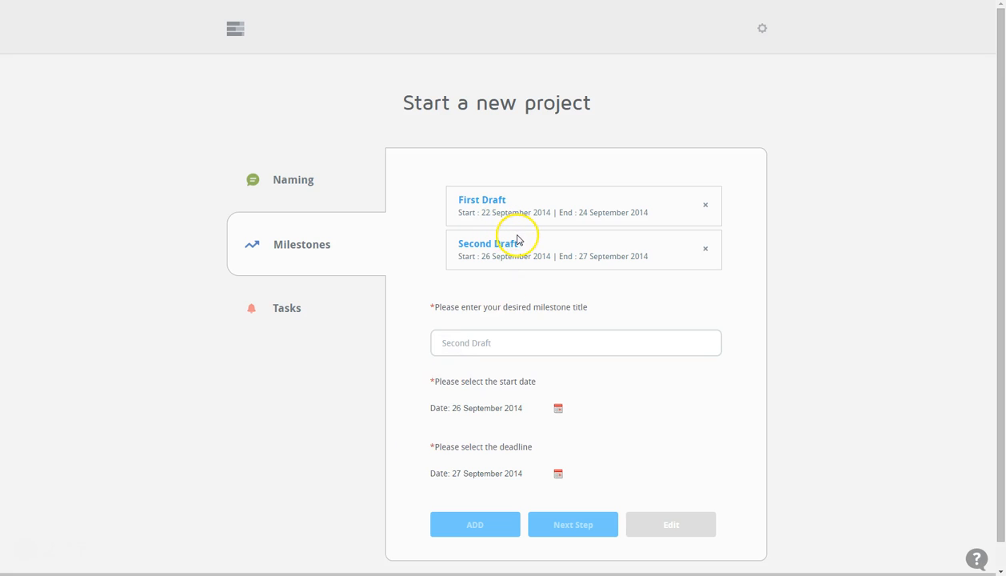
Proceed to the project's tasks stage and add a "First paragraph" task to the First Draft milestone.
{"action": "left_click", "coordinate": [585, 524]}
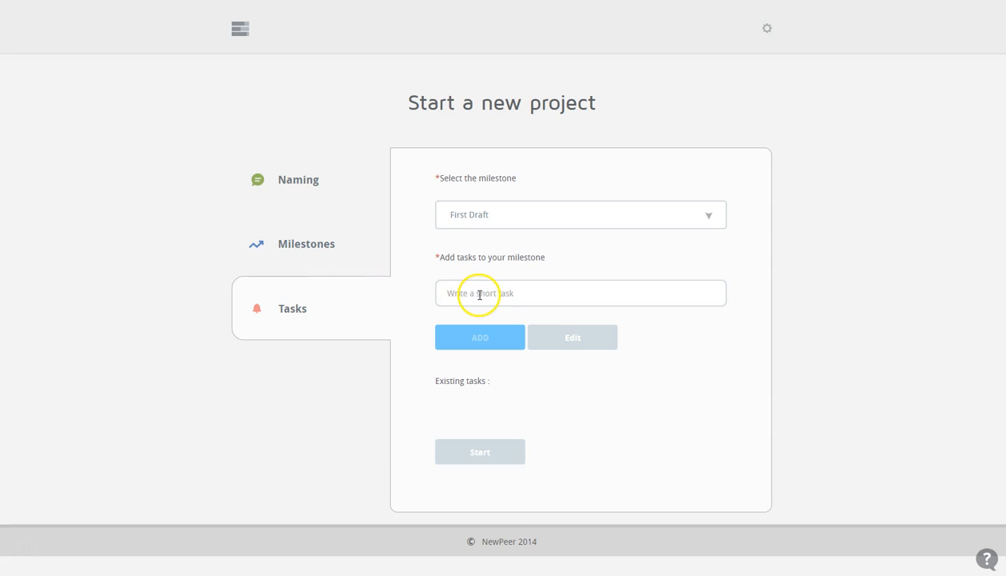
{"action": "left_click", "coordinate": [490, 293]}
{"action": "left_click", "coordinate": [483, 341]}
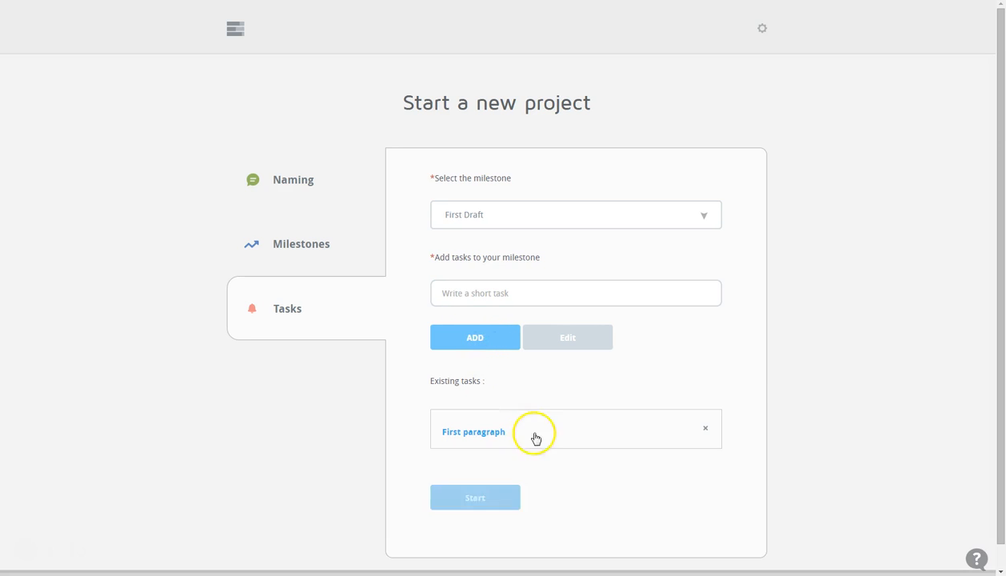
Add a "Second paragraph" task to the First Draft milestone.
{"action": "left_click", "coordinate": [478, 292]}
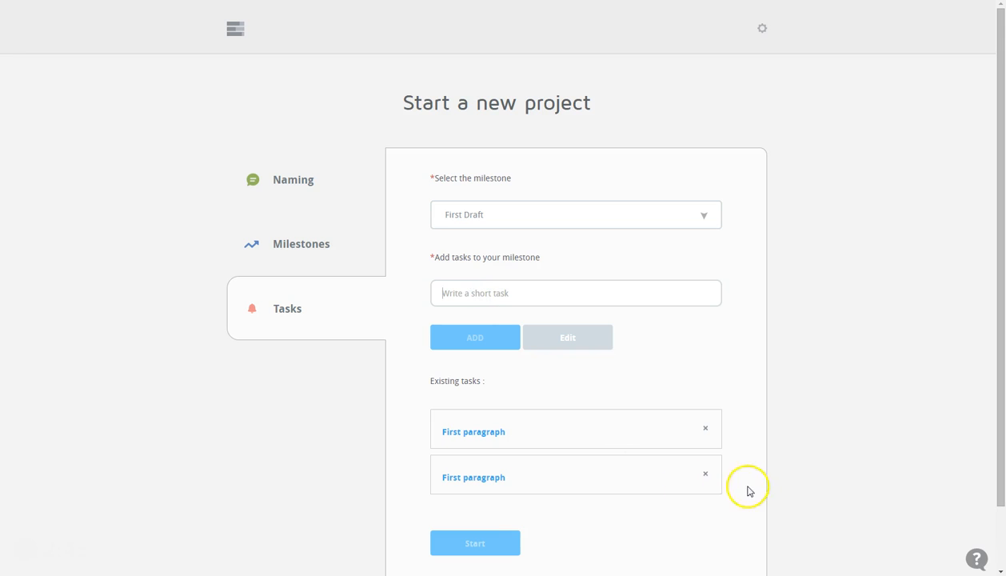
{"action": "left_click", "coordinate": [465, 293]}
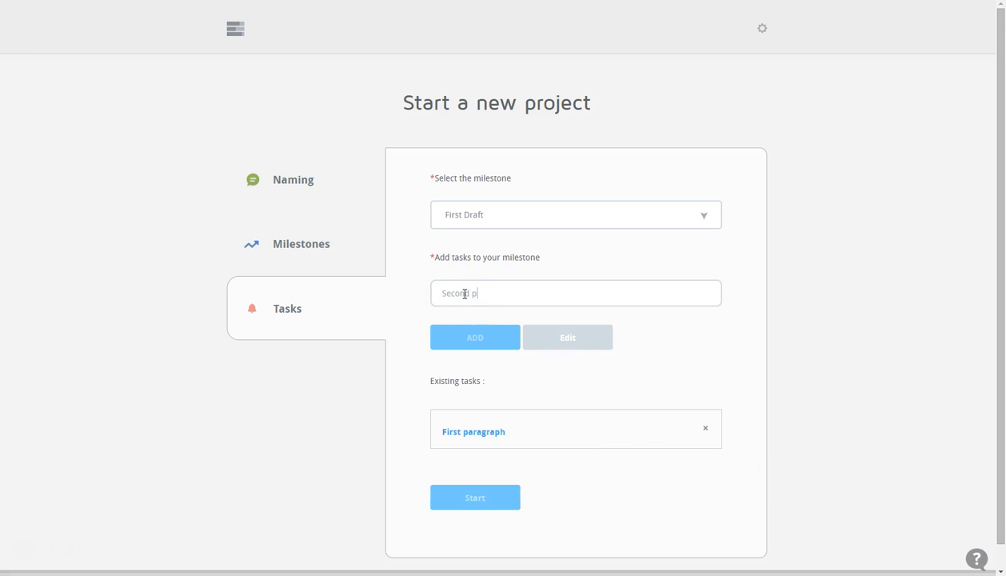
{"action": "left_click", "coordinate": [484, 335]}
Add a "Final Copy written" task to the Second Draft milestone and start the project.
{"action": "left_click", "coordinate": [513, 214]}
{"action": "left_click", "coordinate": [514, 247]}
{"action": "left_click", "coordinate": [472, 294]}
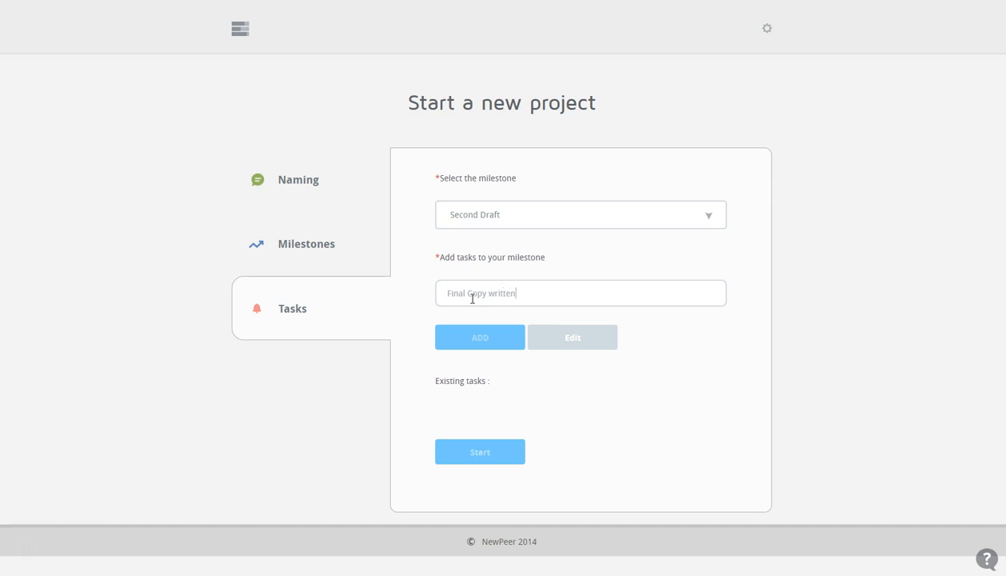
{"action": "left_click", "coordinate": [482, 337]}
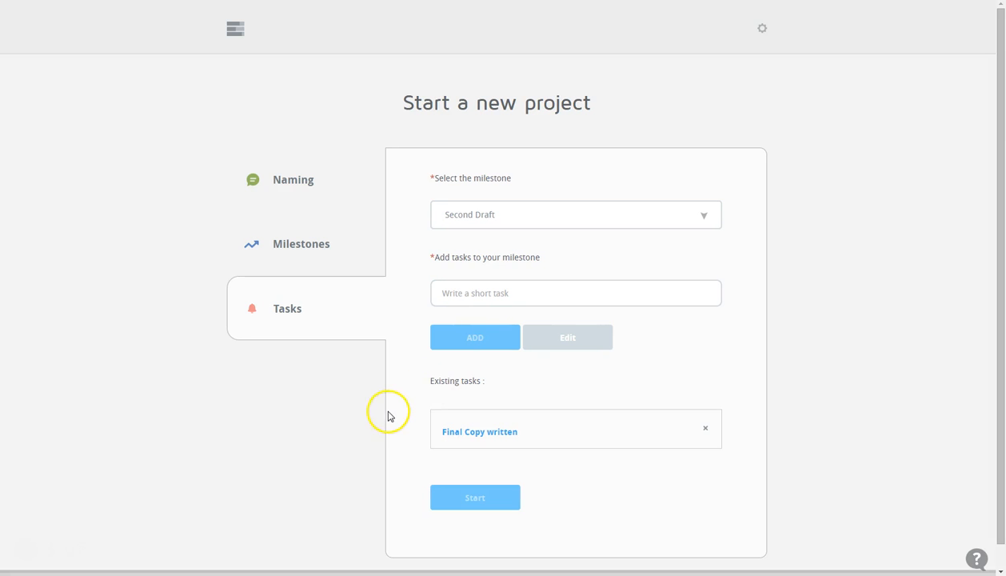
{"action": "scroll", "coordinate": [400, 410], "scroll_direction": "down", "scroll_amount": 1}
{"action": "left_click", "coordinate": [489, 474]}
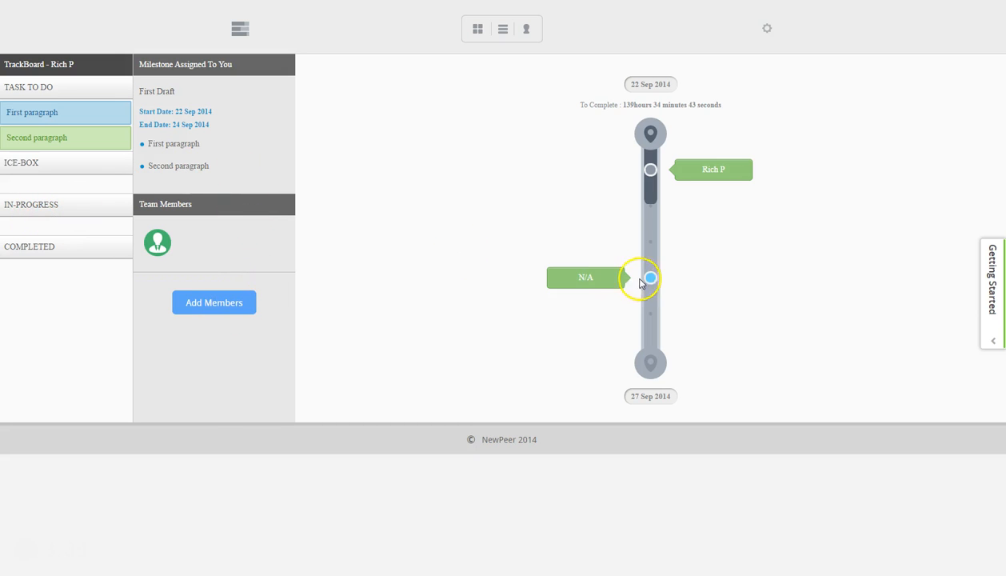
Examine the milestones and their assignees on the project timeline, including the unassigned Second Draft.
{"action": "left_click_drag", "start_coordinate": [593, 279], "coordinate": [589, 252]}
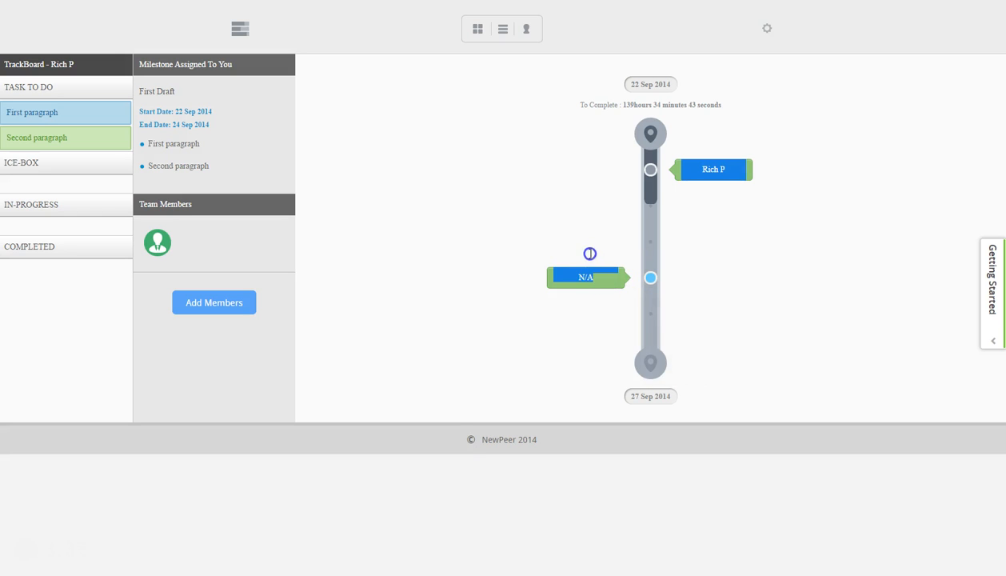
{"action": "mouse_move", "coordinate": [651, 281]}
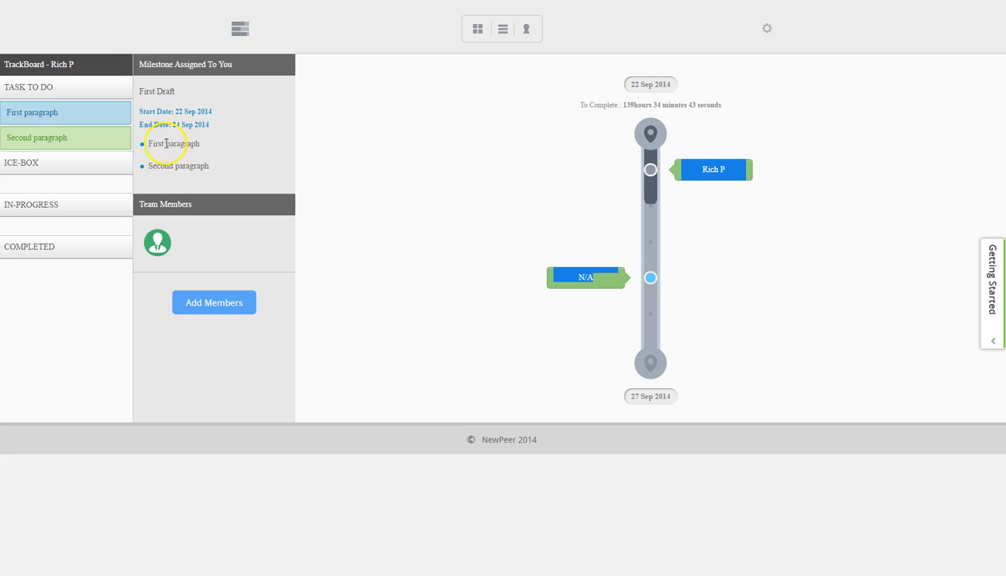
{"action": "left_click", "coordinate": [477, 31]}
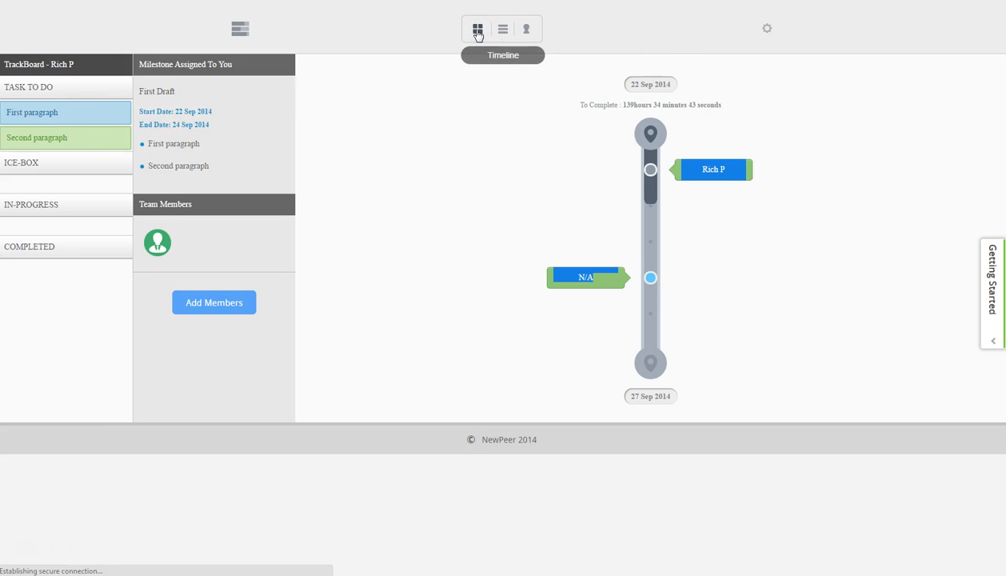
Post the update "Hey team, all looking good" to the project feed for all milestones.
{"action": "left_click", "coordinate": [502, 30]}
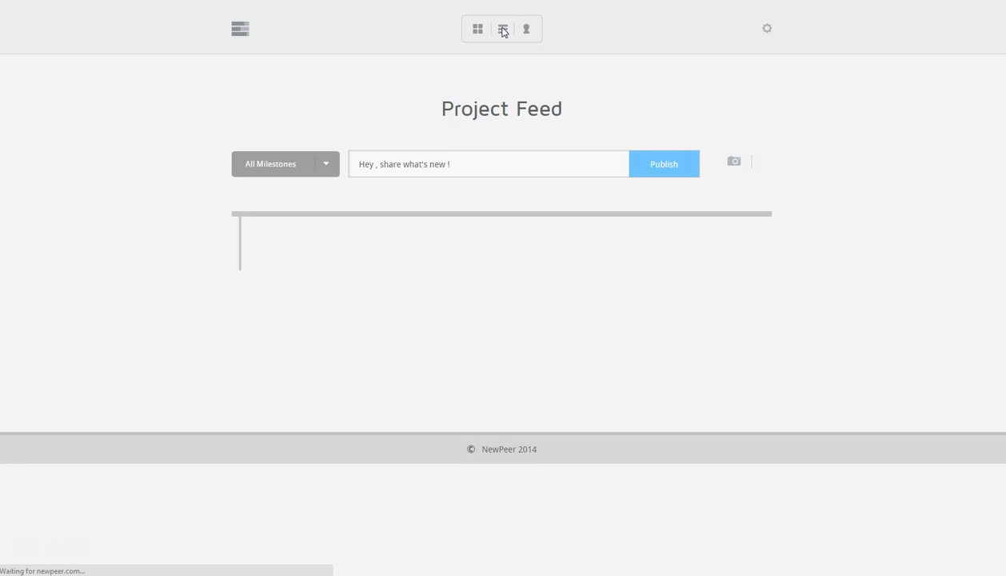
{"action": "left_click", "coordinate": [426, 162]}
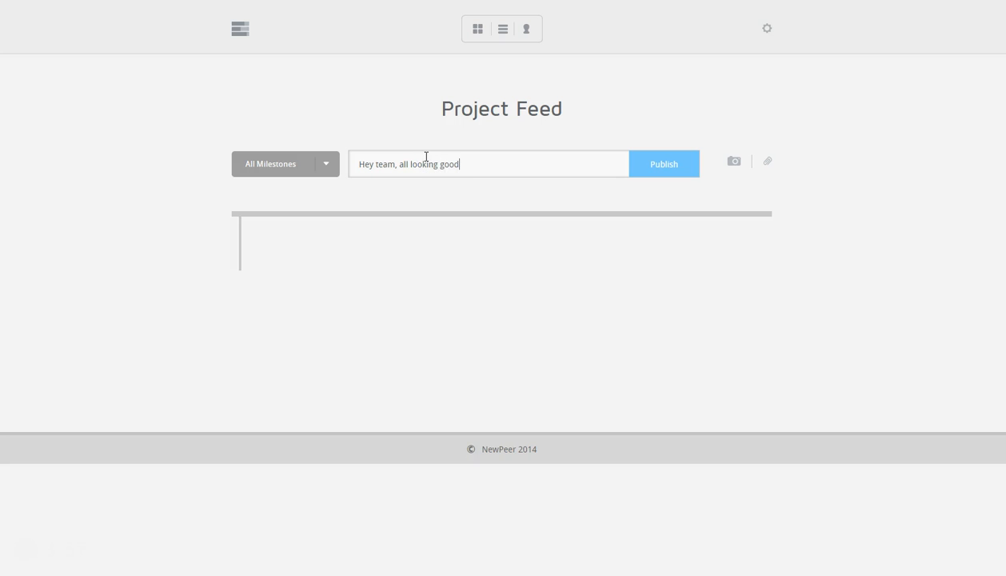
{"action": "key", "text": "Return"}
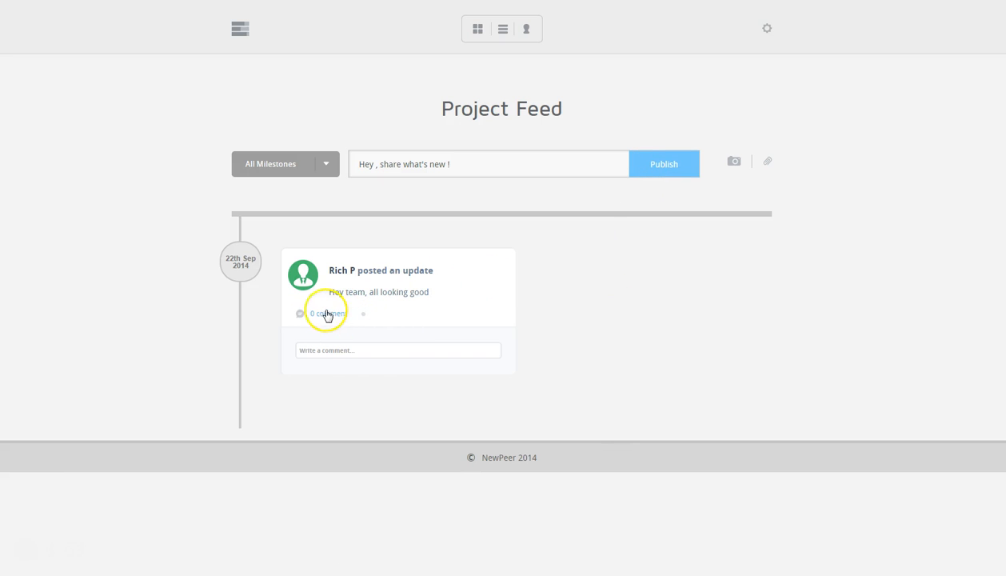
Review the project's activities overview and the assigned member and details of the First Draft milestone on the timeline.
{"action": "left_click", "coordinate": [525, 32]}
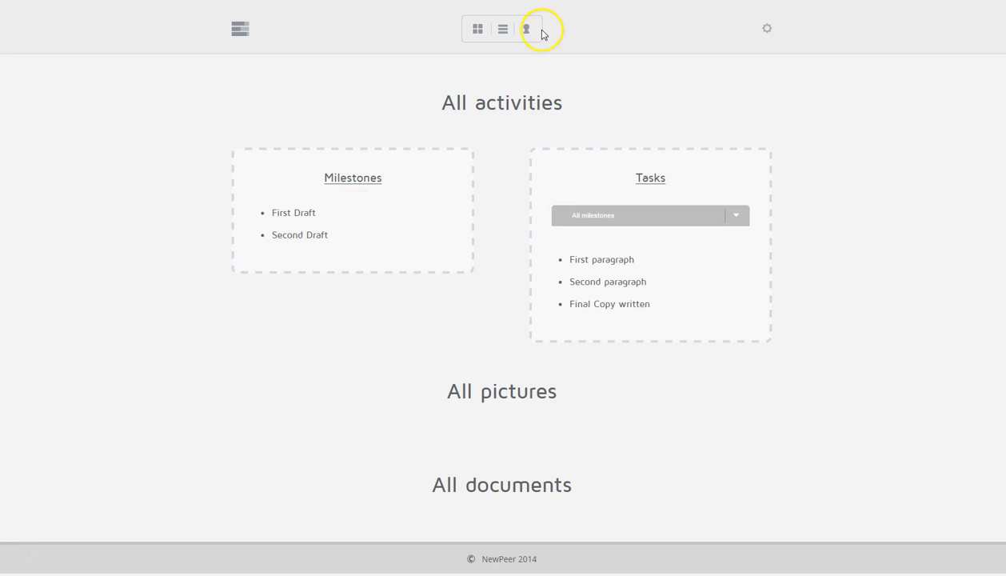
{"action": "left_click", "coordinate": [474, 31]}
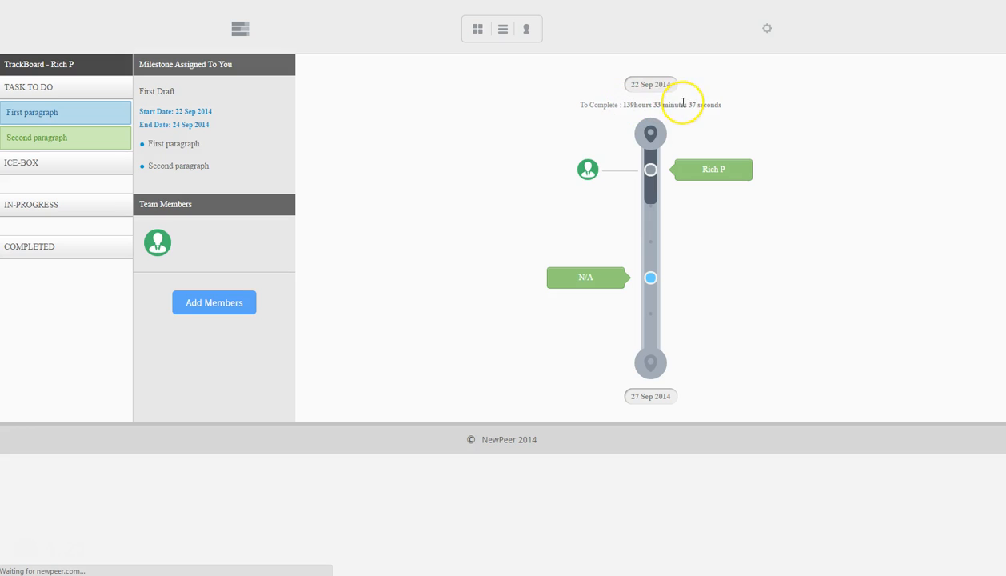
{"action": "left_click", "coordinate": [699, 172]}
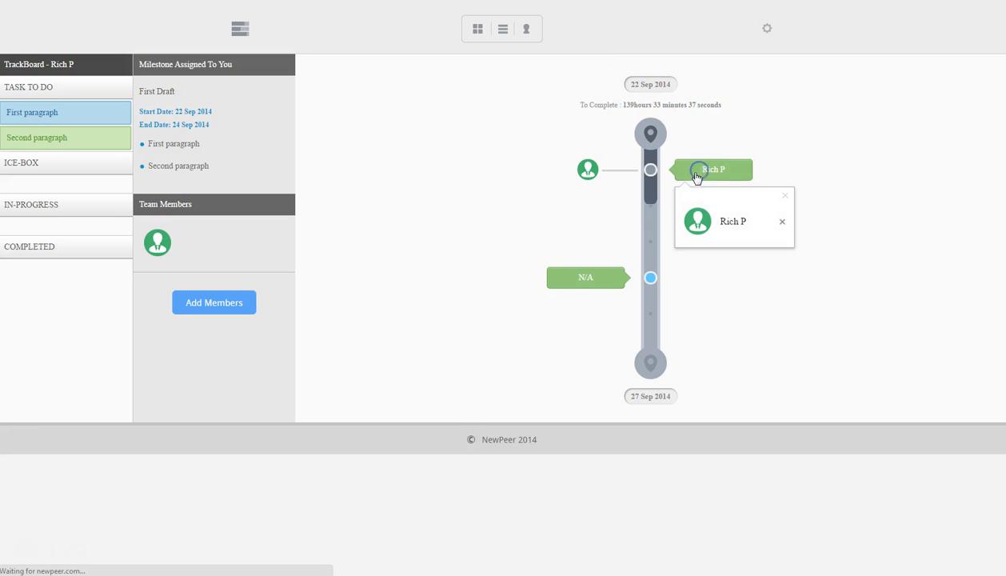
{"action": "mouse_move", "coordinate": [650, 177]}
{"action": "left_mouse_down"}
{"action": "mouse_move", "coordinate": [649, 189]}
{"action": "mouse_move", "coordinate": [604, 194]}
{"action": "left_mouse_up"}
{"action": "left_click", "coordinate": [604, 194]}
{"action": "mouse_move", "coordinate": [651, 172]}
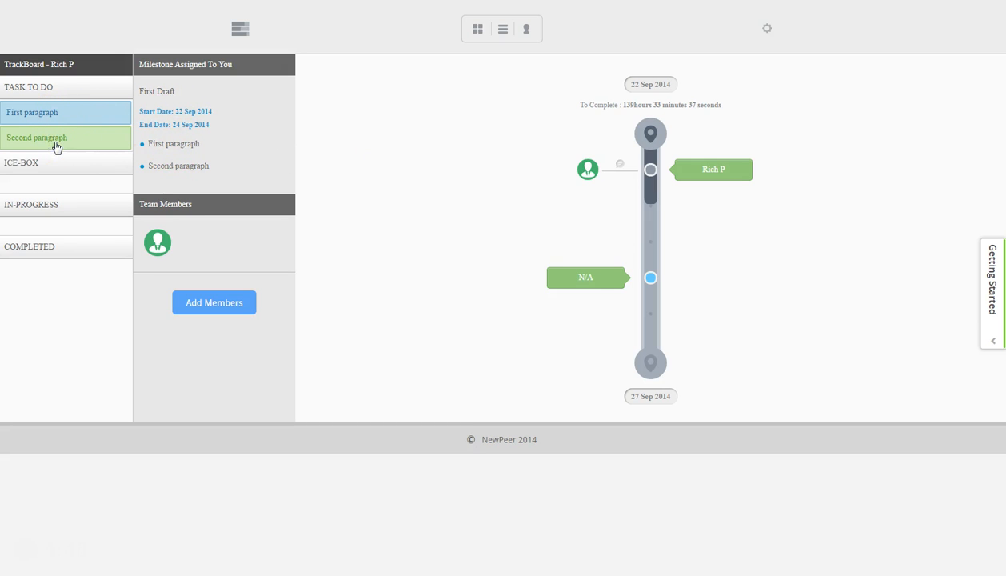
Check the list of existing projects and reopen New Client Project.
{"action": "left_click", "coordinate": [241, 32]}
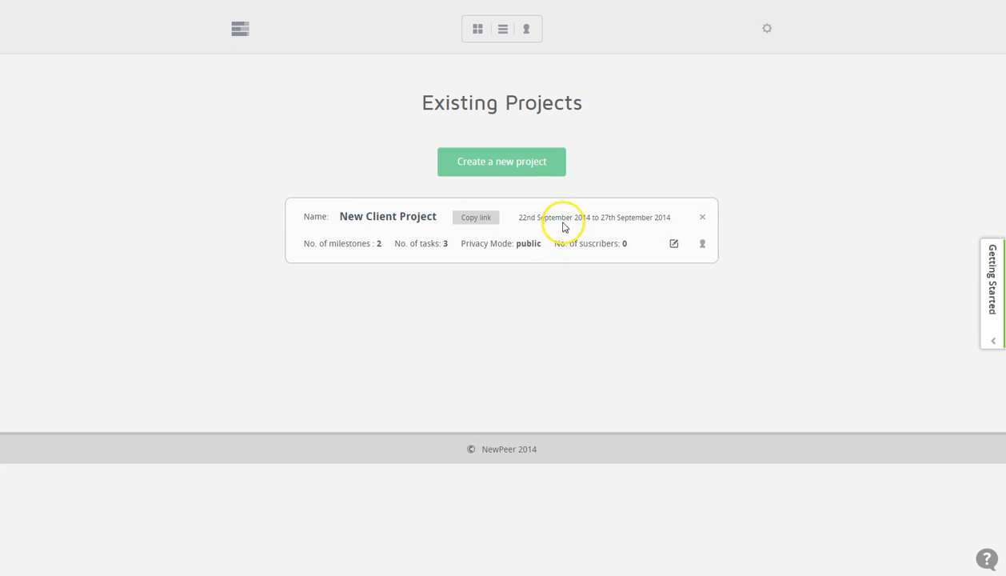
{"action": "left_click", "coordinate": [371, 218]}
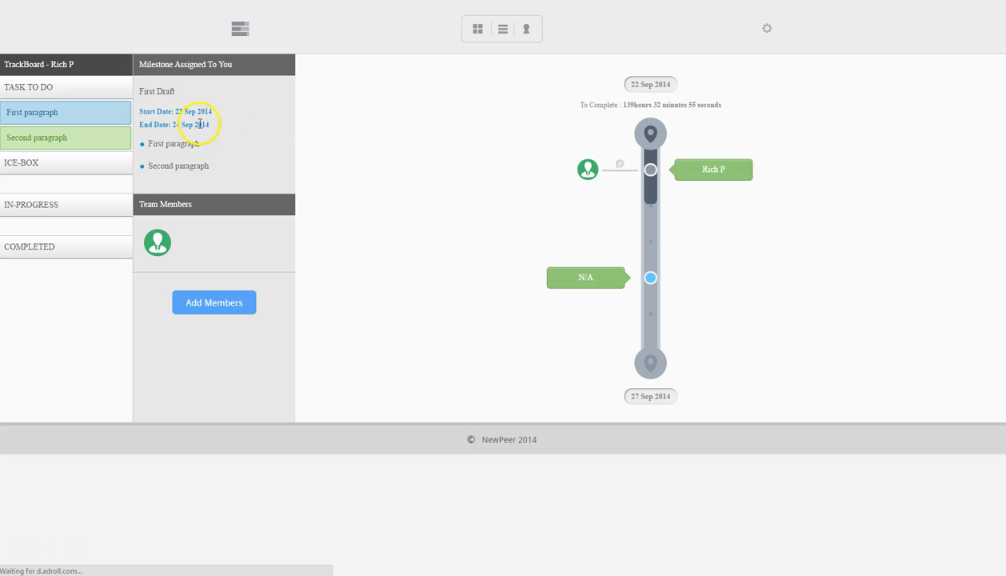
Show the account options and inspect the milestone details on the project timeline.
{"action": "left_click", "coordinate": [766, 30]}
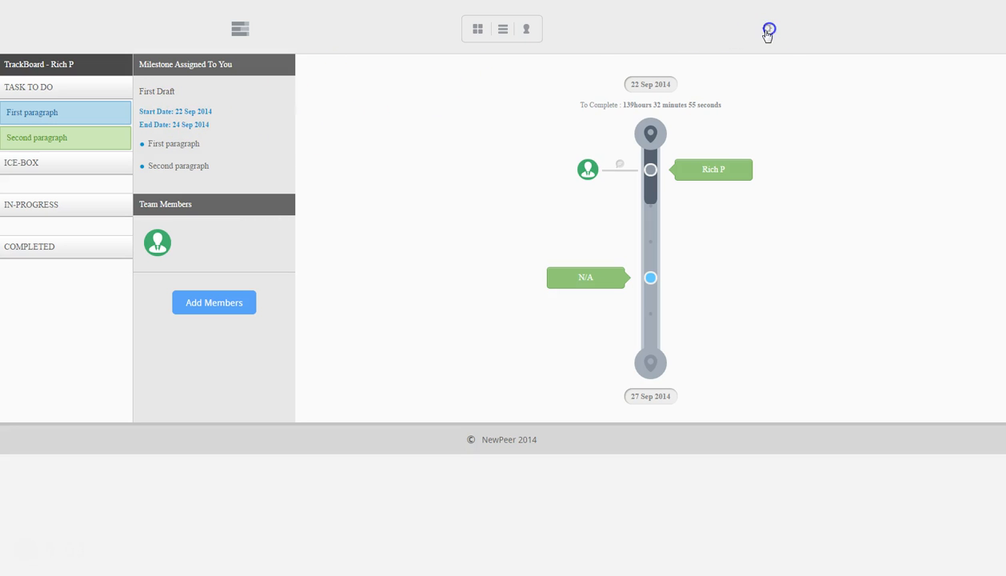
{"action": "left_click", "coordinate": [651, 171]}
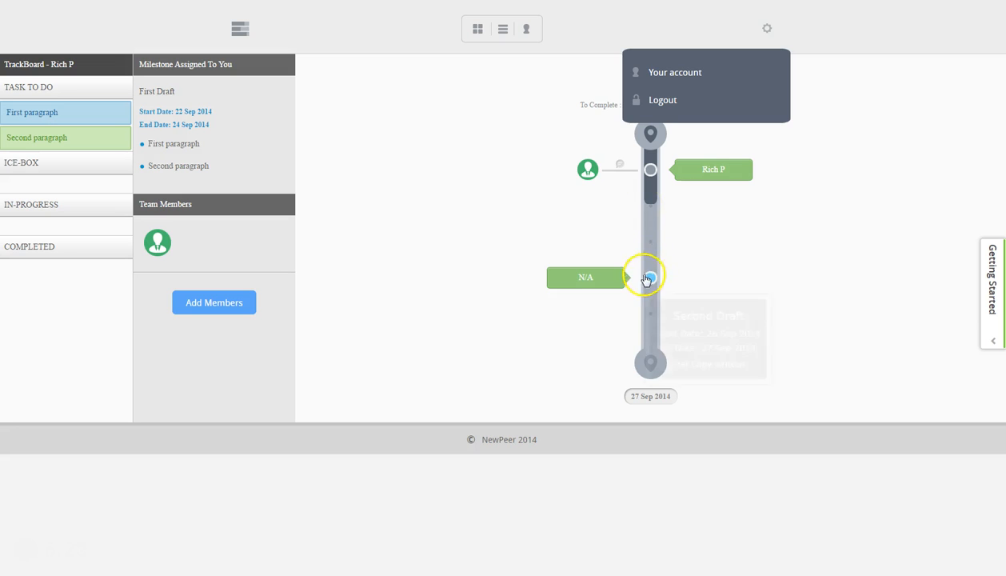
{"action": "mouse_move", "coordinate": [646, 187]}
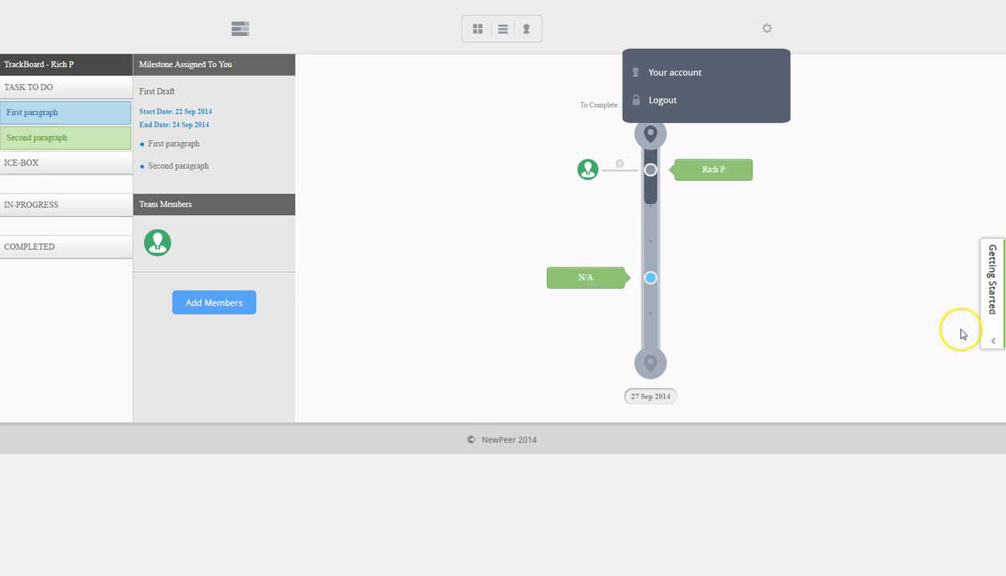
View the Getting Started help topics and close the help window.
{"action": "left_click", "coordinate": [993, 341]}
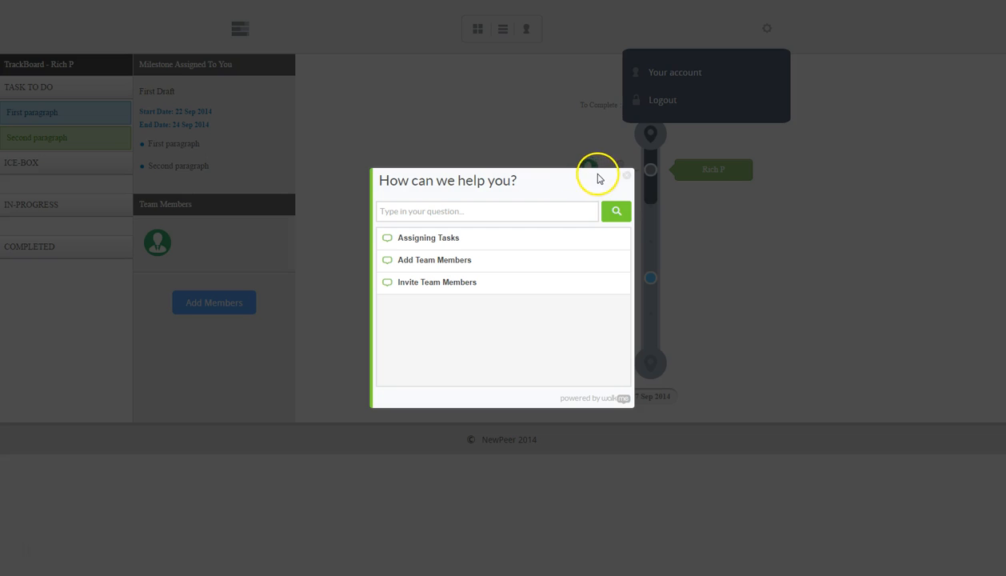
{"action": "left_click", "coordinate": [626, 175]}
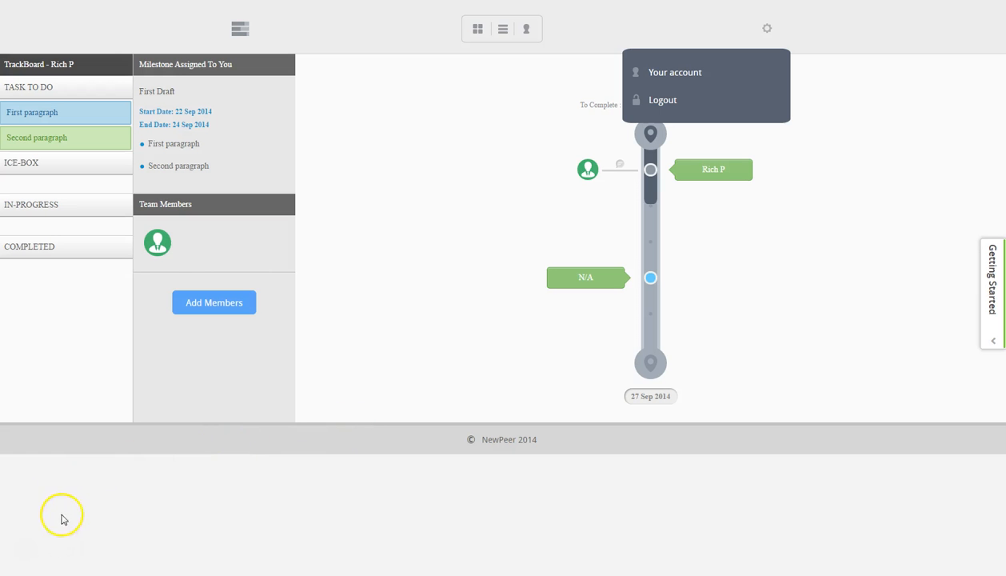